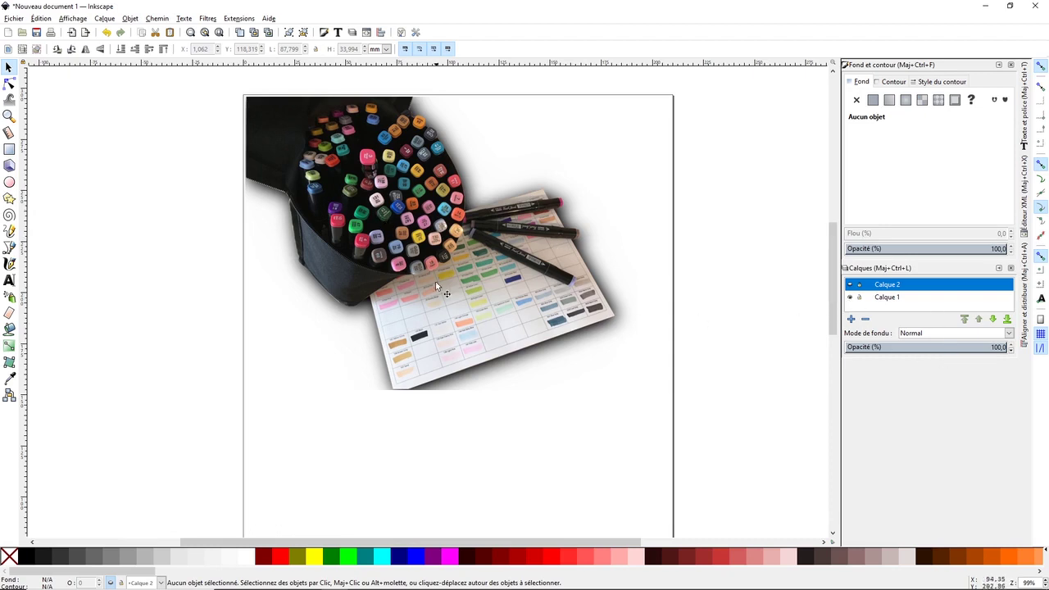
# Make layer Calque 2 visible so the swatch strip appears below the marker photo
pyautogui.click(850, 284)
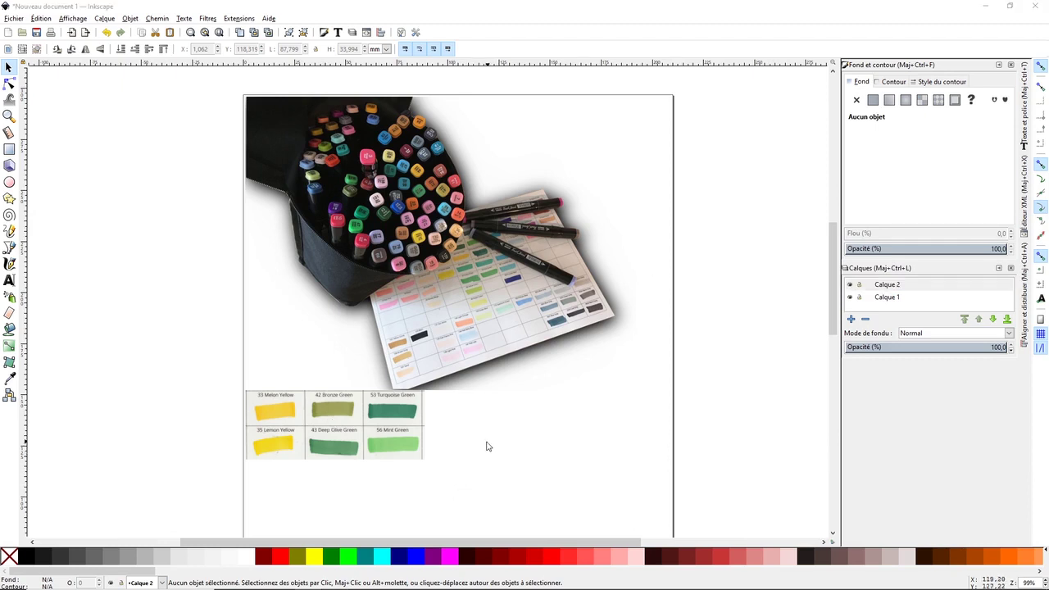
# Draw a small unfilled circle beside the swatch strip
pyautogui.click(9, 182)
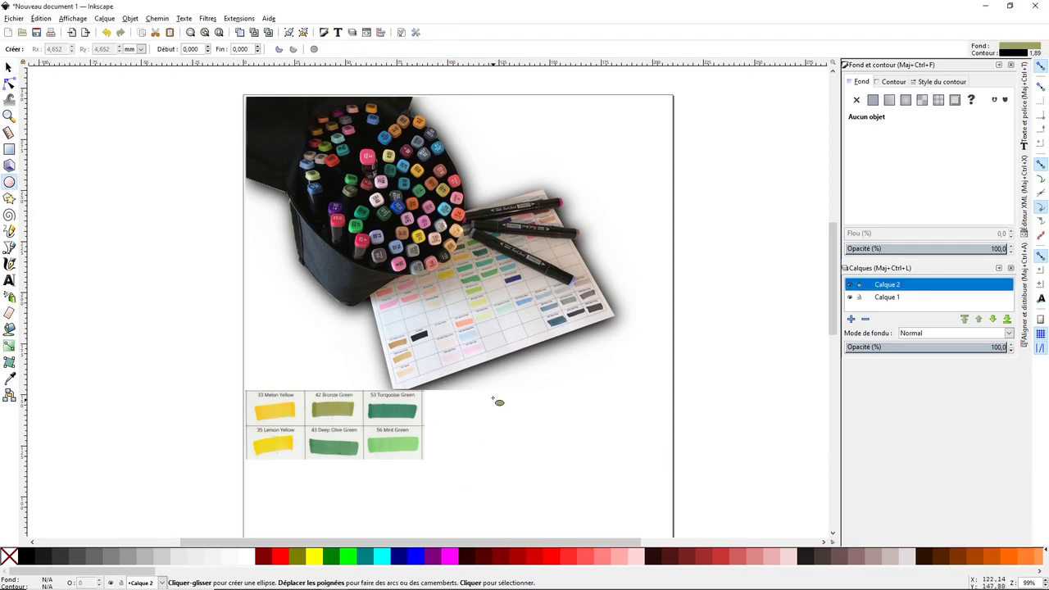
pyautogui.moveTo(496, 389); pyautogui.dragTo(524, 420)
pyautogui.click(9, 557)
pyautogui.scroll(1, 430, 484)
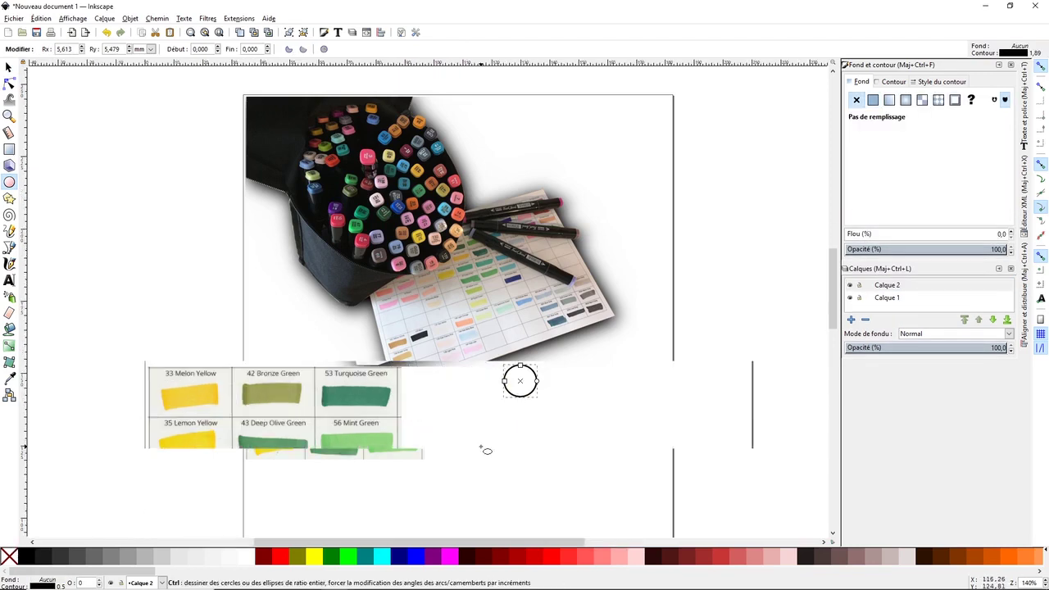
pyautogui.scroll(1, 481, 447)
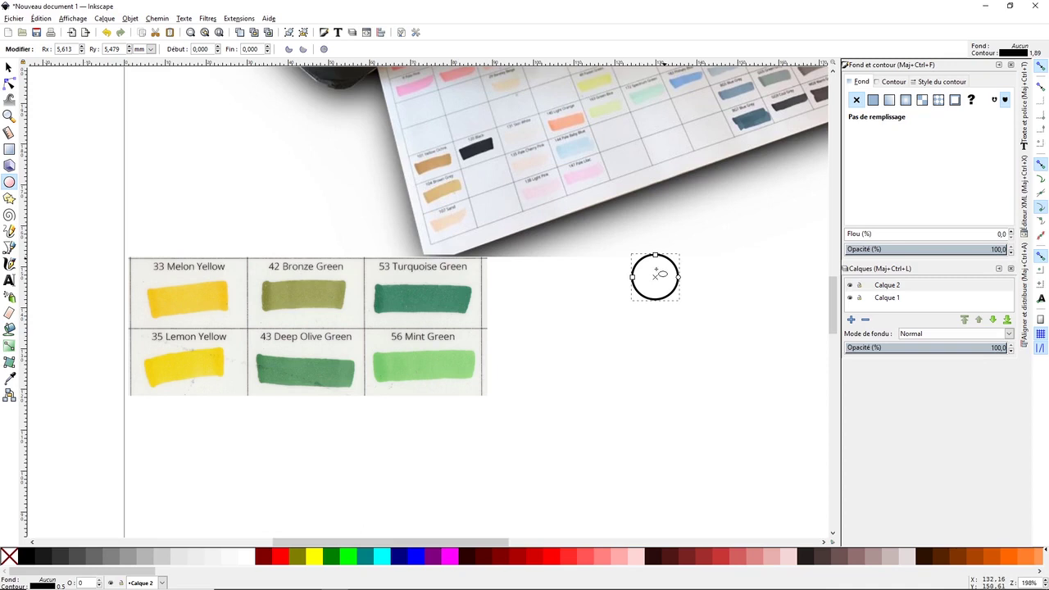
# Arrange the circles into two rows of three next to the swatch strip
pyautogui.press('s')
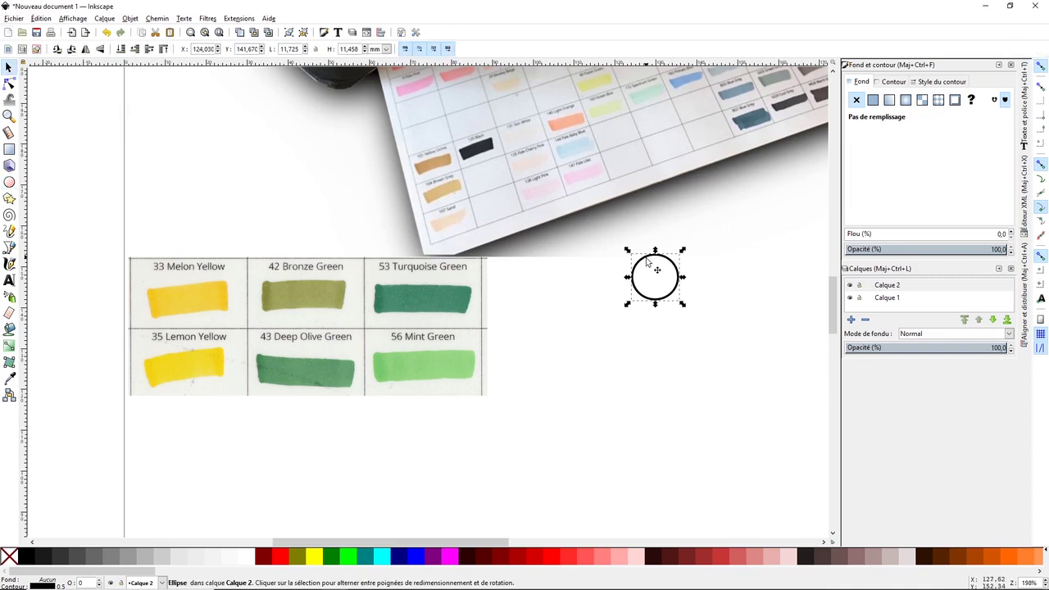
pyautogui.moveTo(644, 260); pyautogui.dragTo(537, 276)
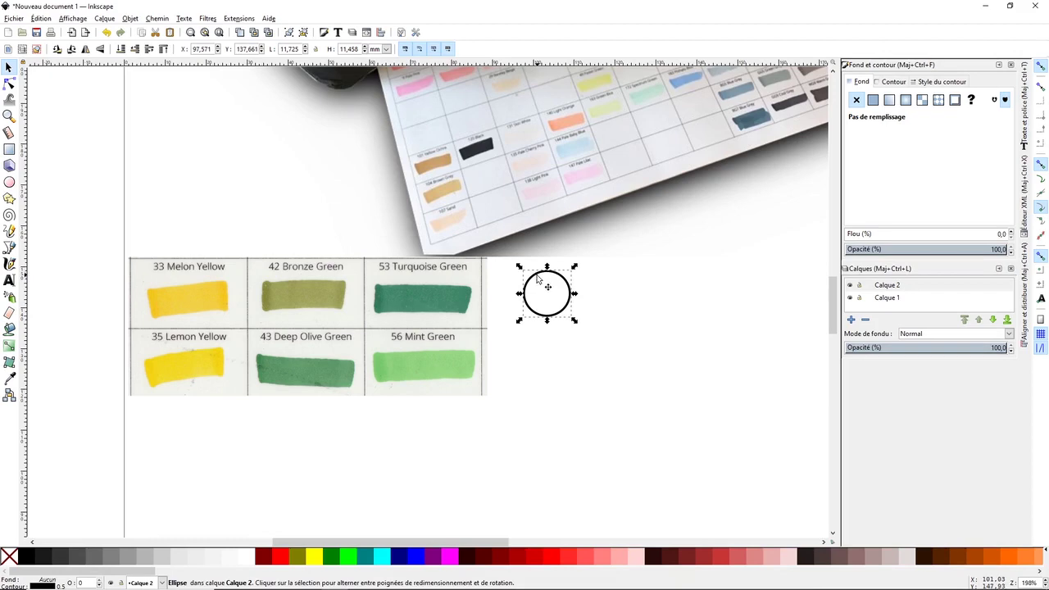
pyautogui.moveTo(557, 372); pyautogui.dragTo(568, 372)
pyautogui.click(546, 317)
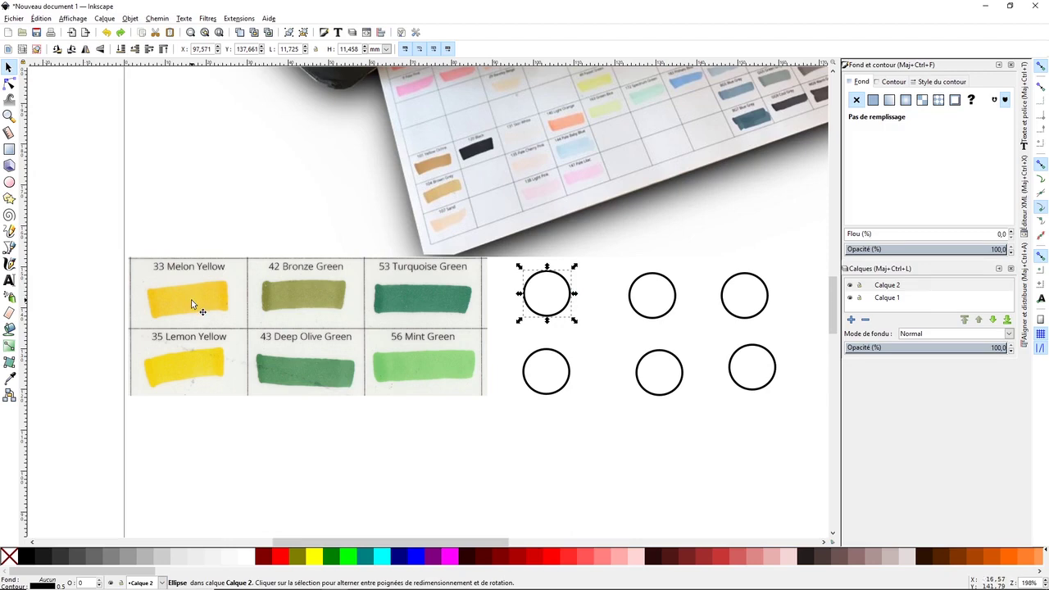
pyautogui.press('d')
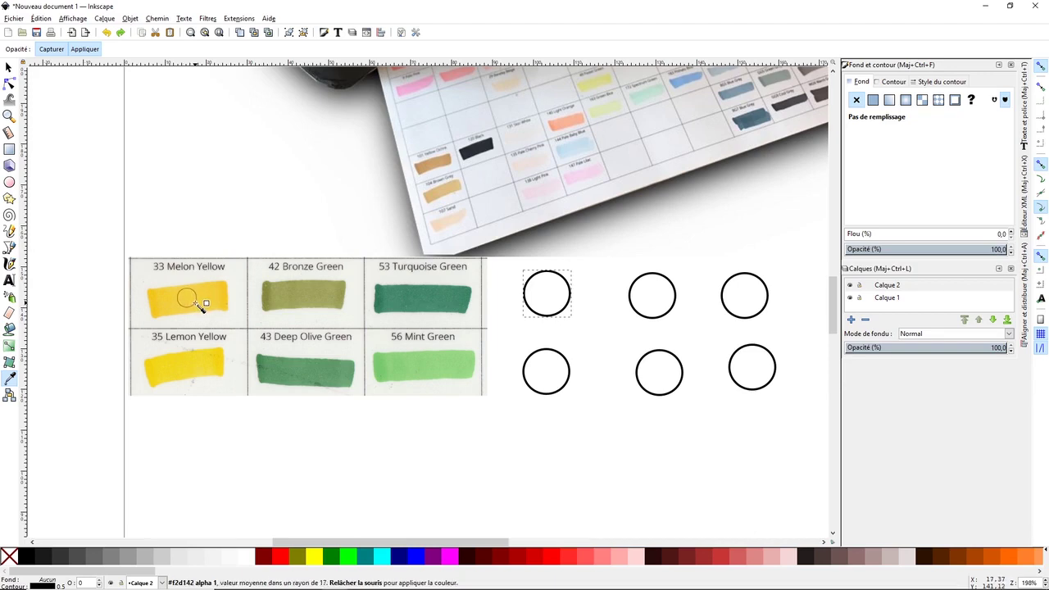
# Sample Melon Yellow into the first circle and save it as swatch '33 Melon Yellow'
pyautogui.moveTo(188, 297)
pyautogui.mouseDown()
pyautogui.moveTo(298, 344)
pyautogui.moveTo(198, 287)
pyautogui.mouseUp()
pyautogui.moveTo(198, 287); pyautogui.dragTo(189, 293)
pyautogui.moveTo(188, 292); pyautogui.dragTo(187, 295)
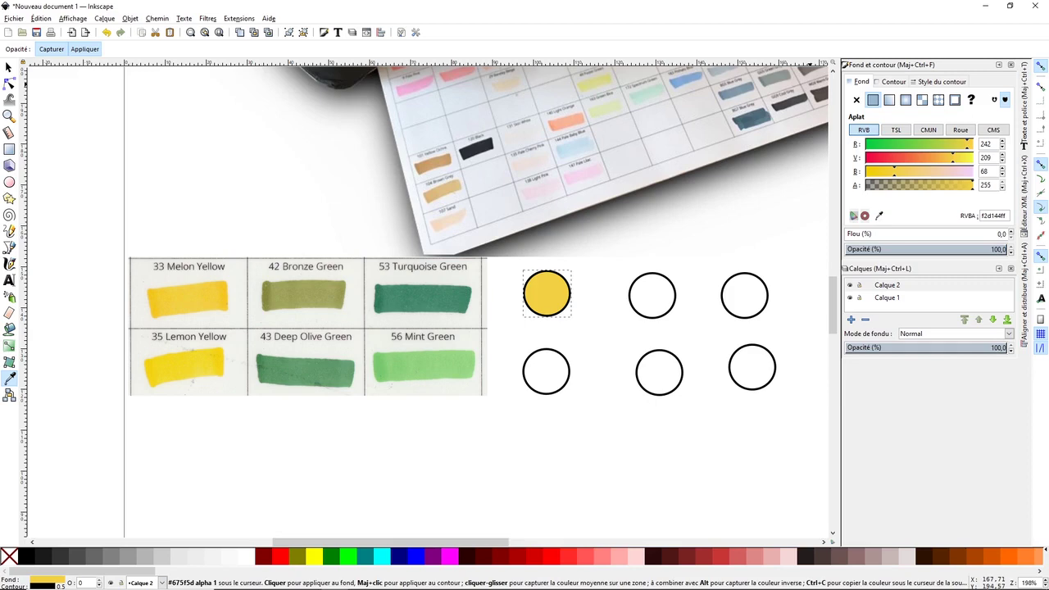
pyautogui.click(955, 101)
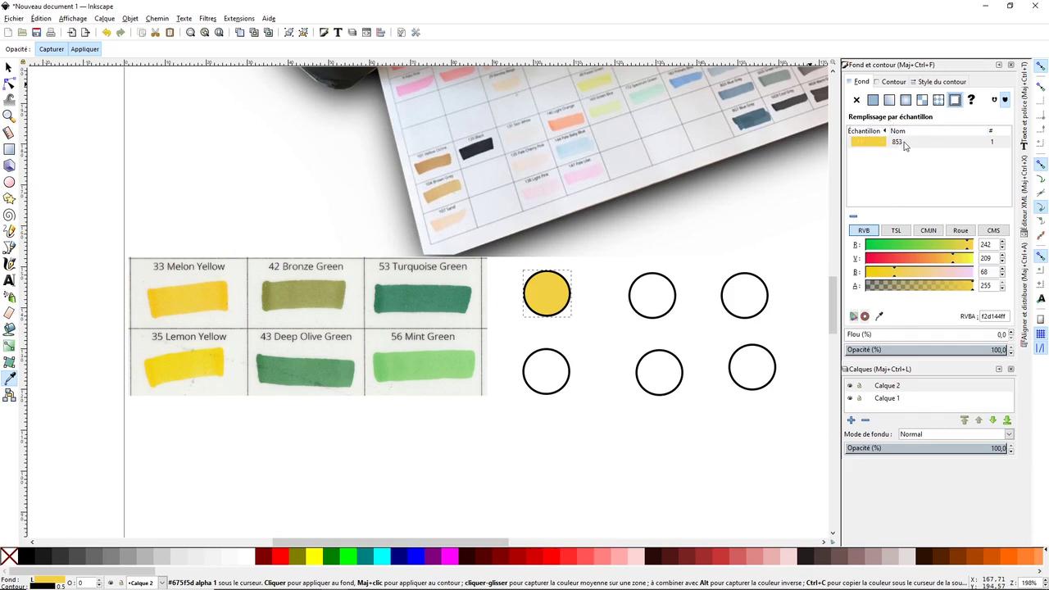
pyautogui.click(897, 144)
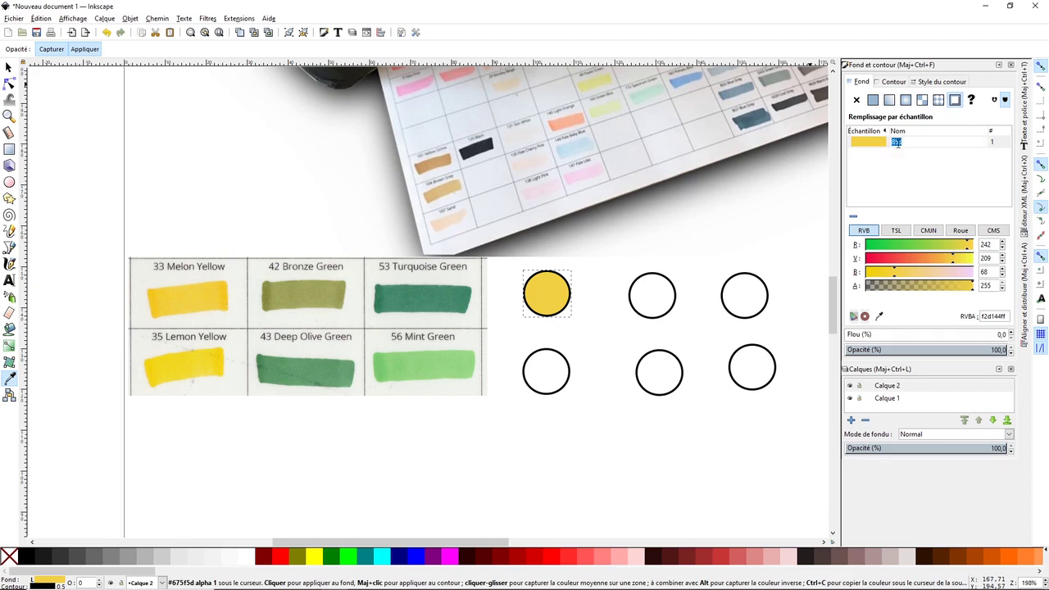
pyautogui.doubleClick(897, 142)
pyautogui.write('33 Melon Yell')
pyautogui.write('ow')
pyautogui.press('Return')
pyautogui.press('space')
# Fill the second circle with sampled Bronze Green, named '42 Bronze Green'
pyautogui.click(673, 289)
pyautogui.click(304, 296)
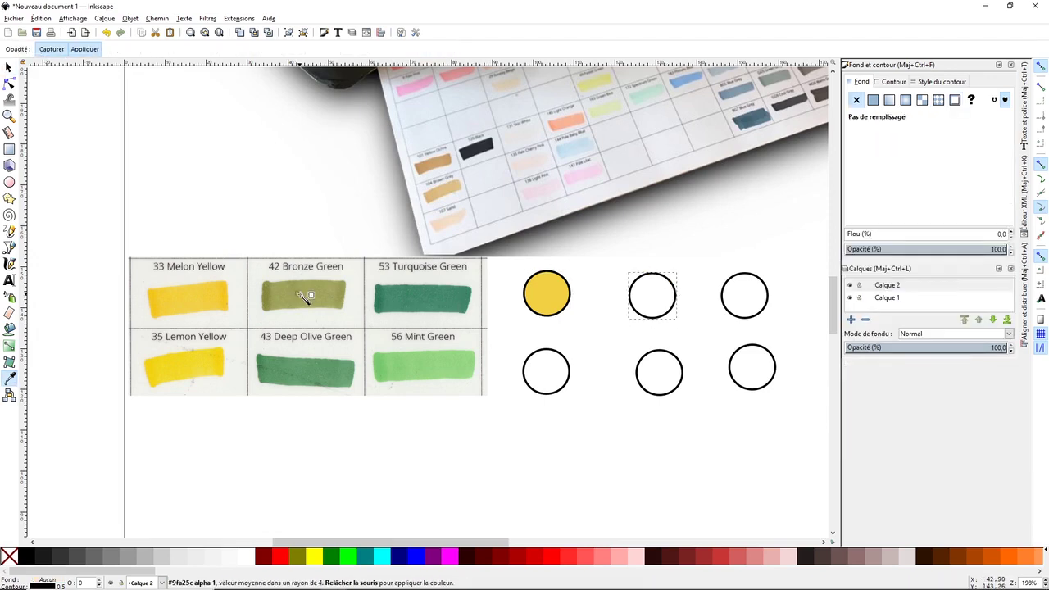
pyautogui.write('42 Bronze Green')
pyautogui.press('Return')
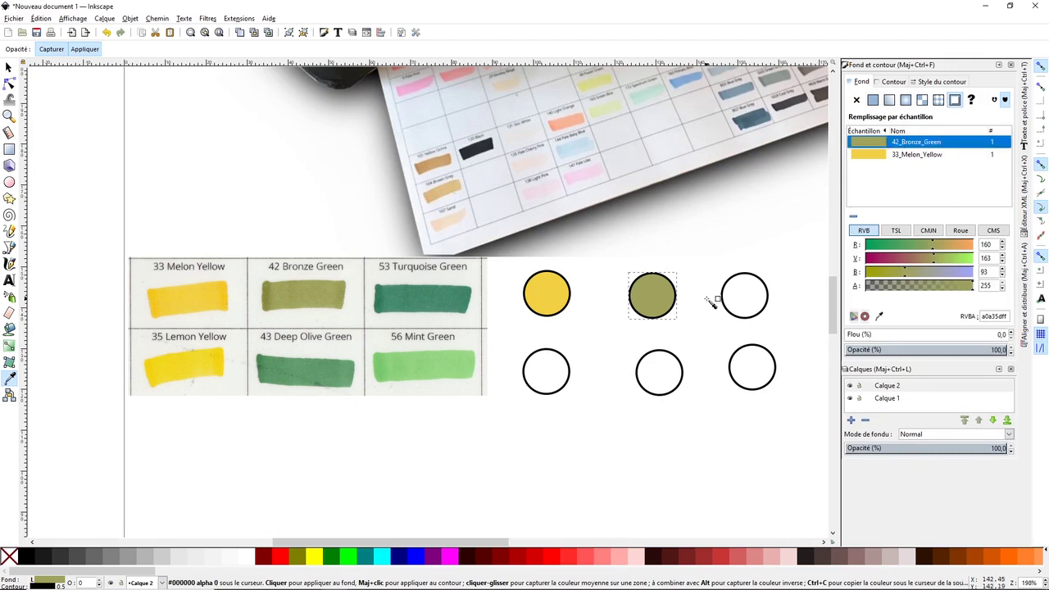
pyautogui.press('space')
# Fill the third circle with sampled Turquoise Green, named '53 Turquoise Green'
pyautogui.click(744, 295)
pyautogui.press('space')
pyautogui.click(437, 302)
pyautogui.doubleClick(915, 143)
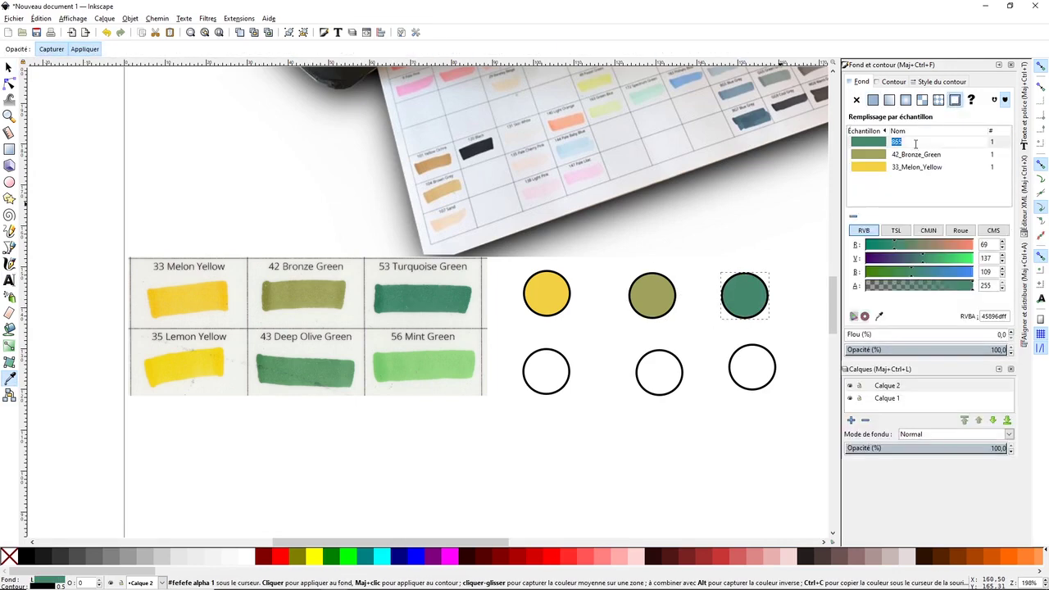
pyautogui.write('53 Turquoise Green')
pyautogui.press('Return')
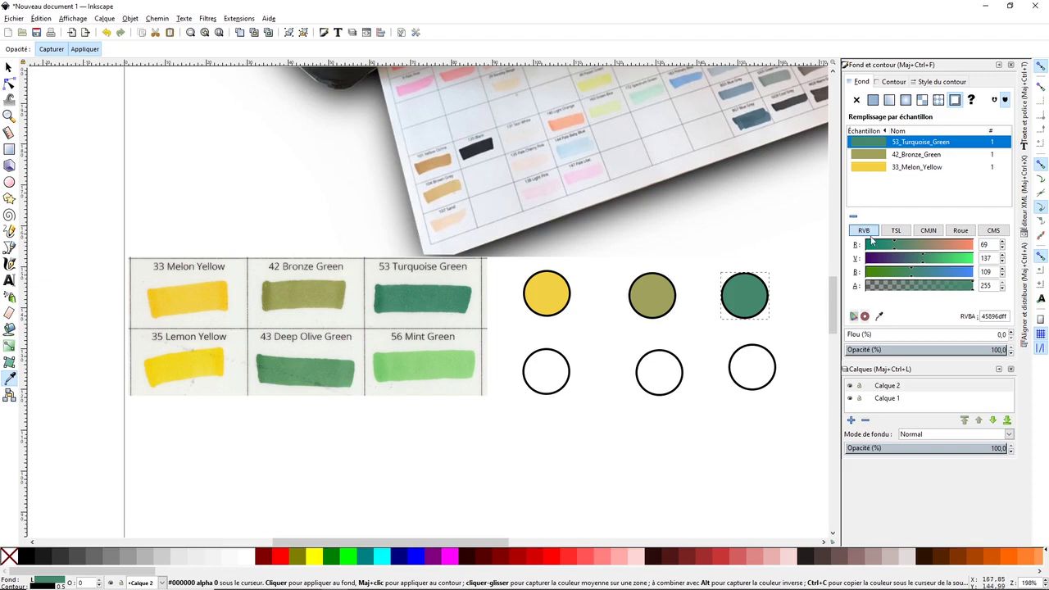
# Show the Palettes window from Affichage, move it aside, and check its options menu
pyautogui.click(72, 18)
pyautogui.click(90, 144)
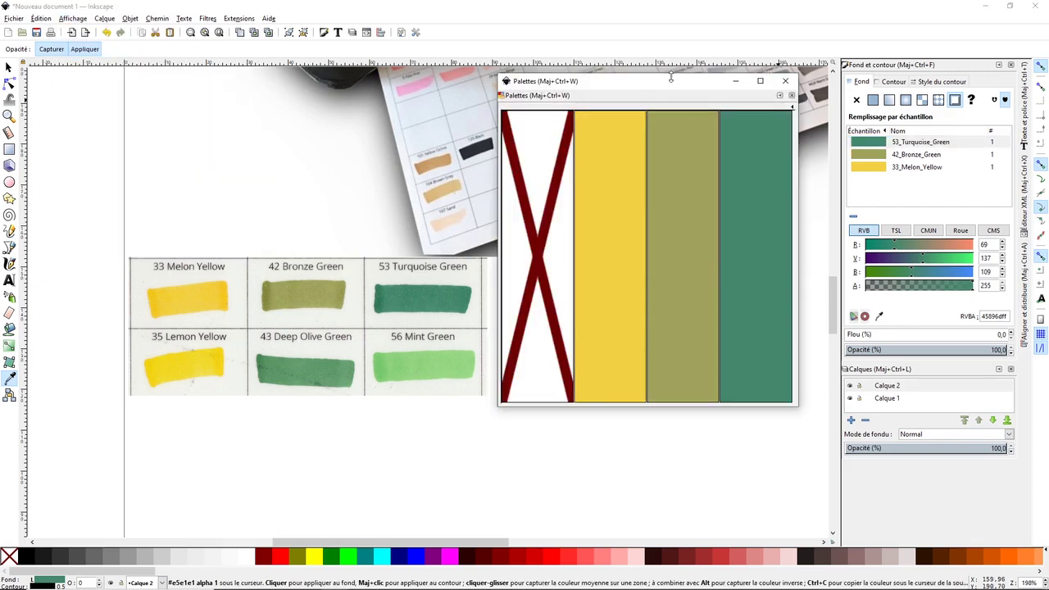
pyautogui.moveTo(671, 75); pyautogui.dragTo(701, 78)
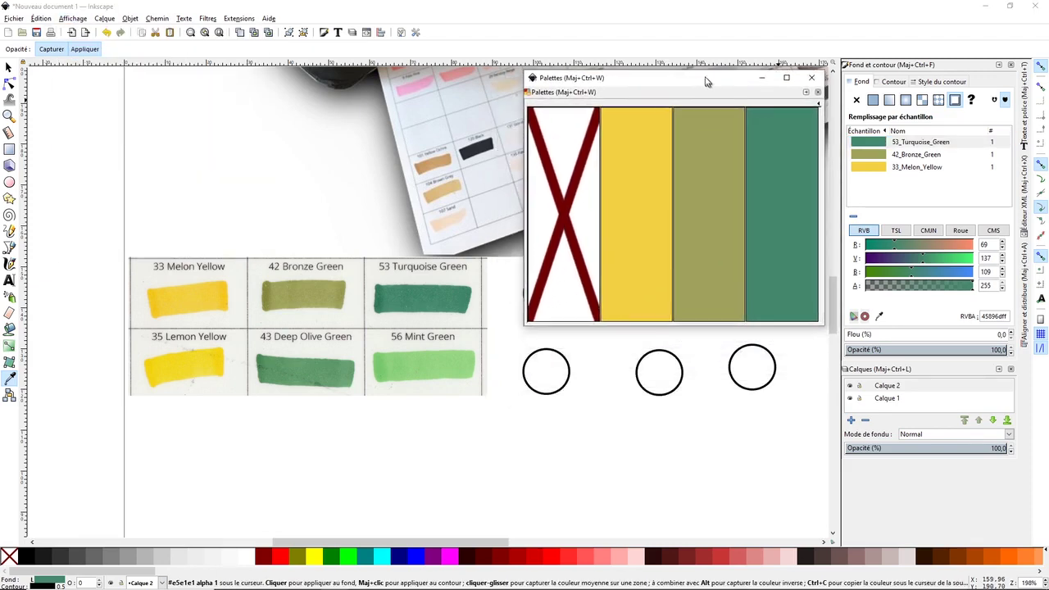
pyautogui.click(813, 99)
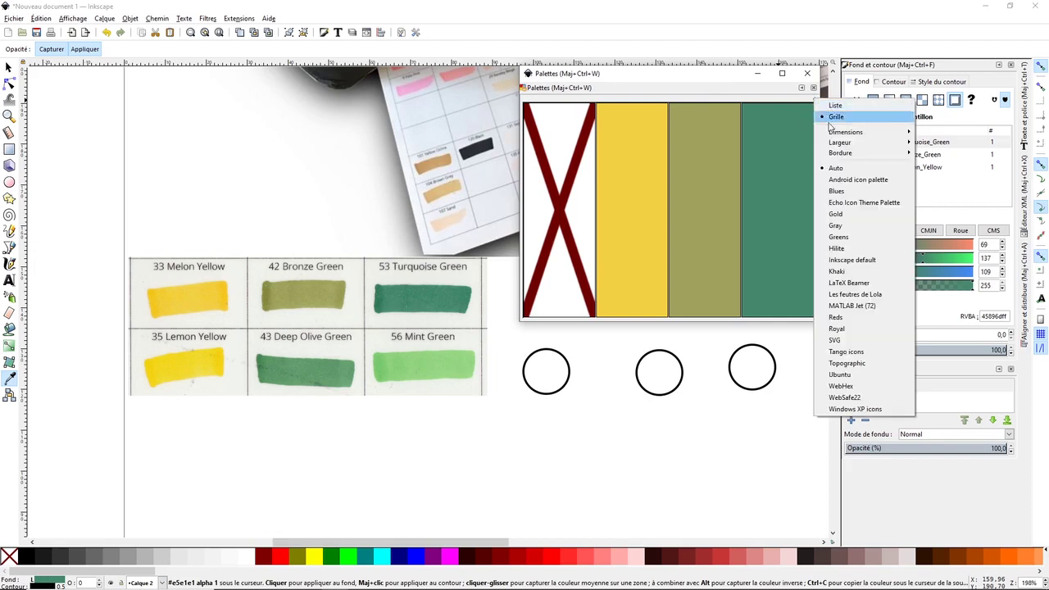
pyautogui.click(835, 167)
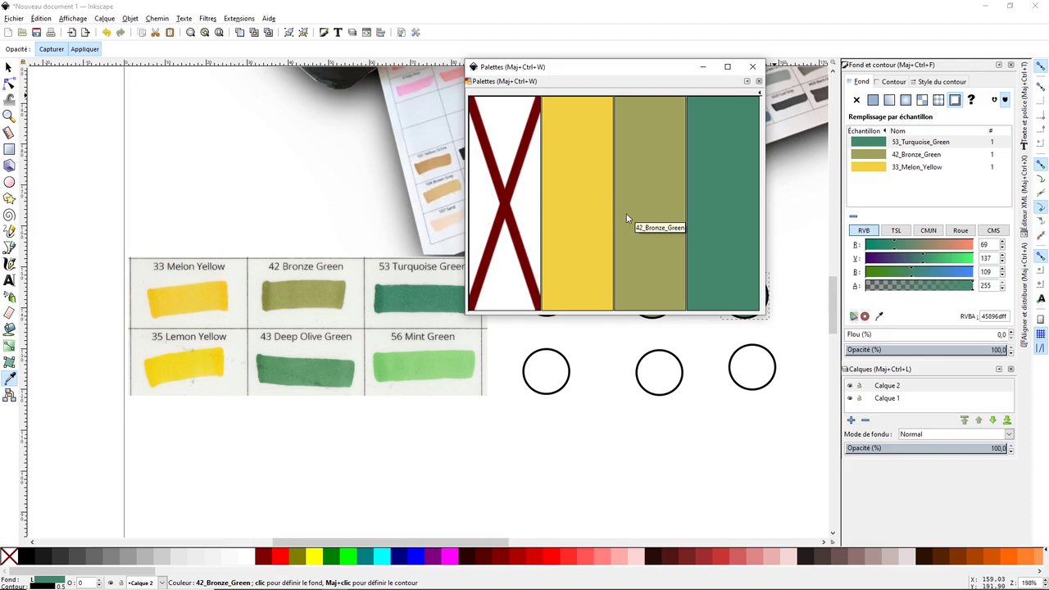
# Start Save As with the GIMP palette (*.gpl) file format
pyautogui.click(13, 18)
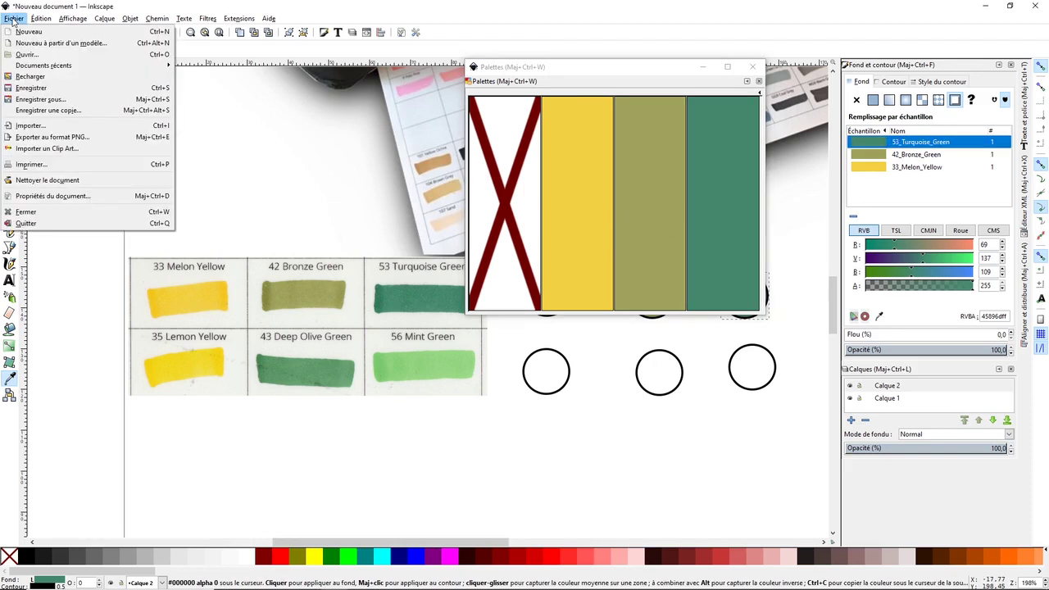
pyautogui.click(54, 101)
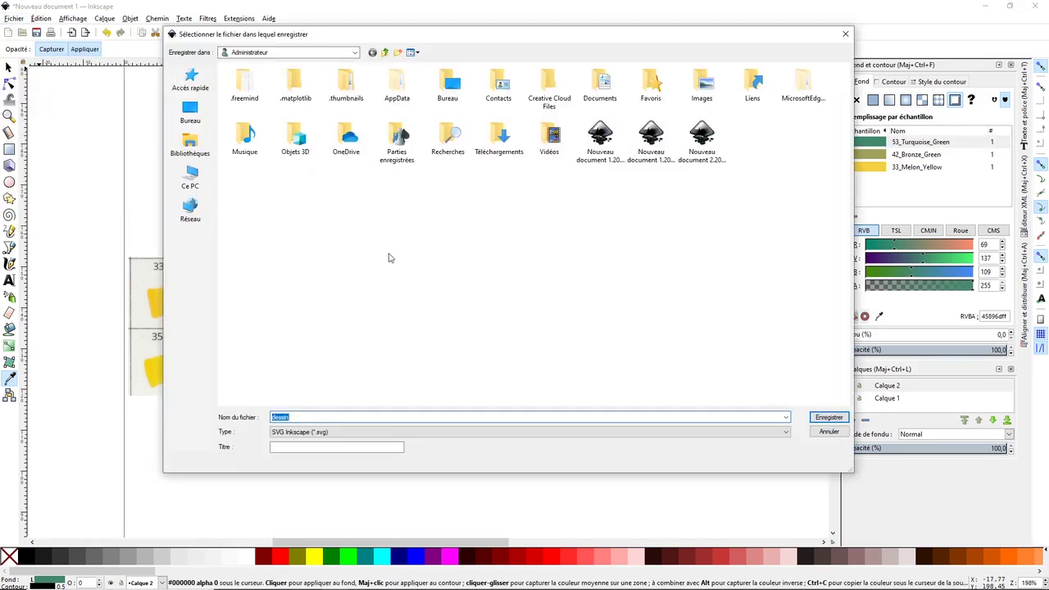
pyautogui.click(324, 433)
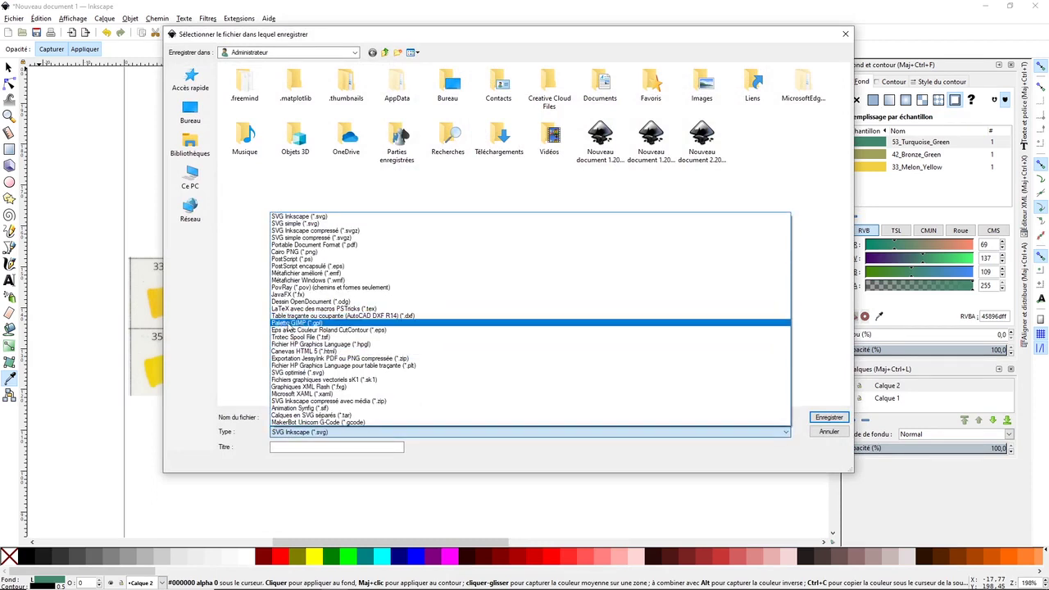
pyautogui.click(314, 325)
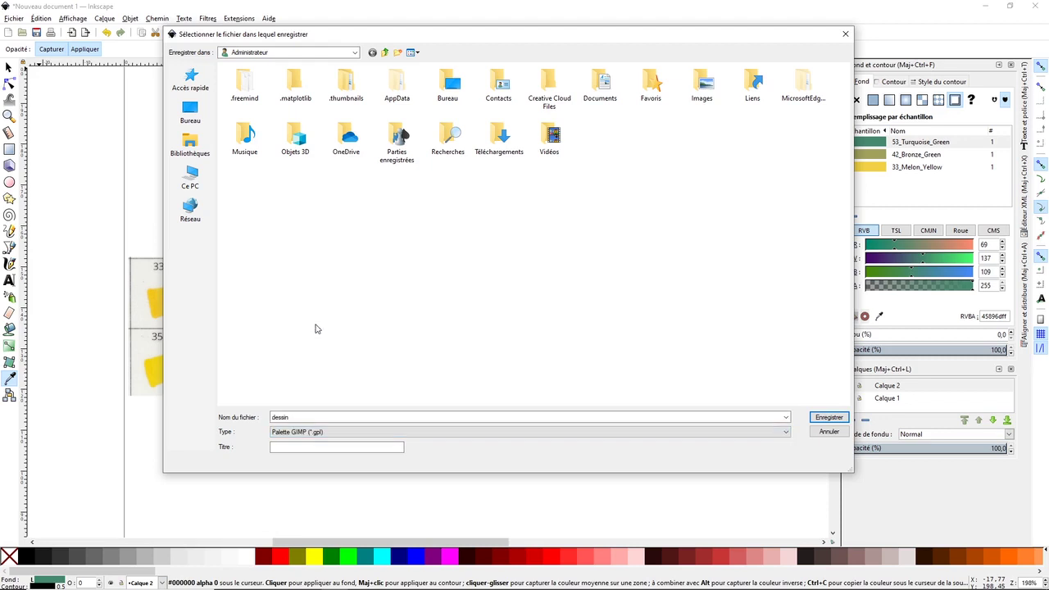
# Browse to the Data (C:) Programmes\Inkscape\share\palettes folder
pyautogui.click(198, 174)
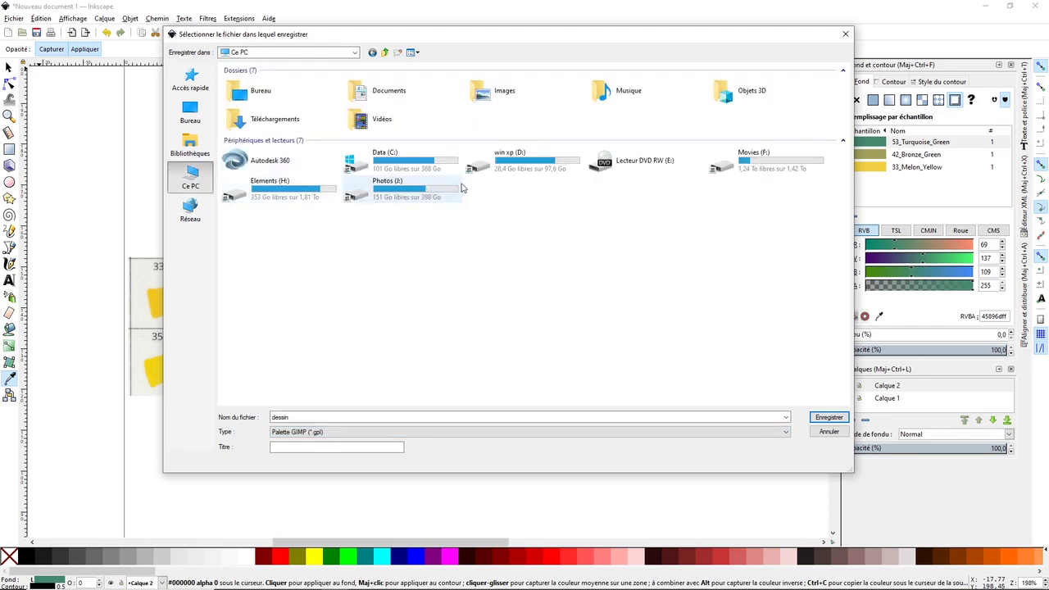
pyautogui.doubleClick(428, 161)
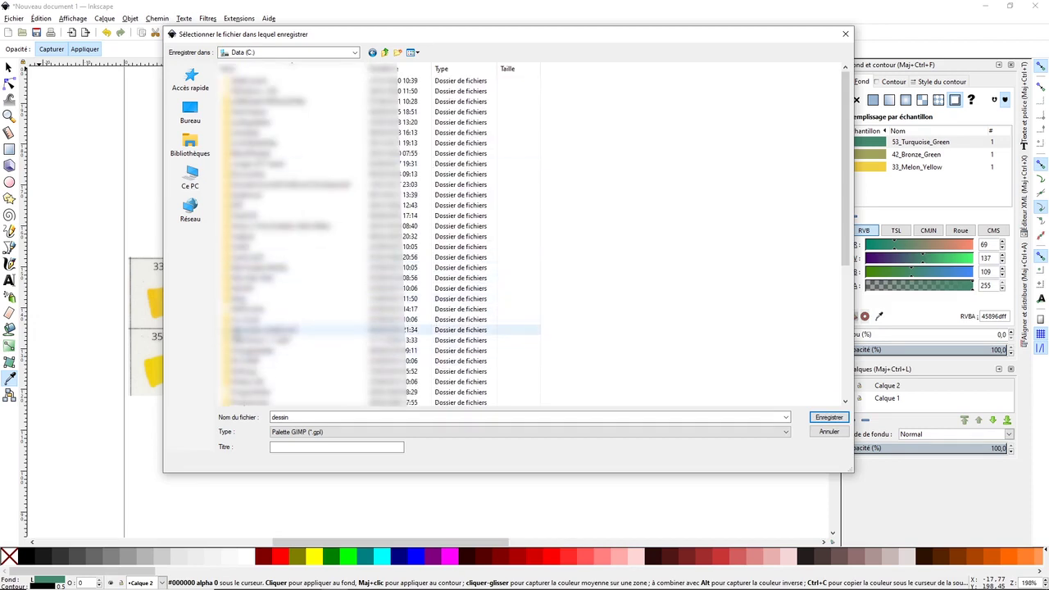
pyautogui.doubleClick(246, 259)
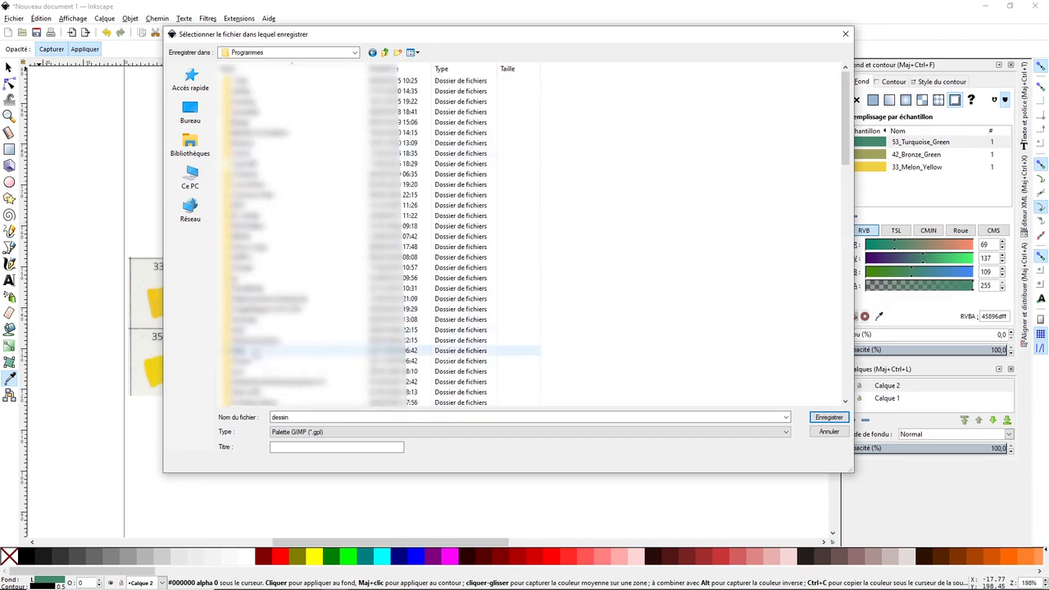
pyautogui.click(245, 320)
pyautogui.doubleClick(246, 319)
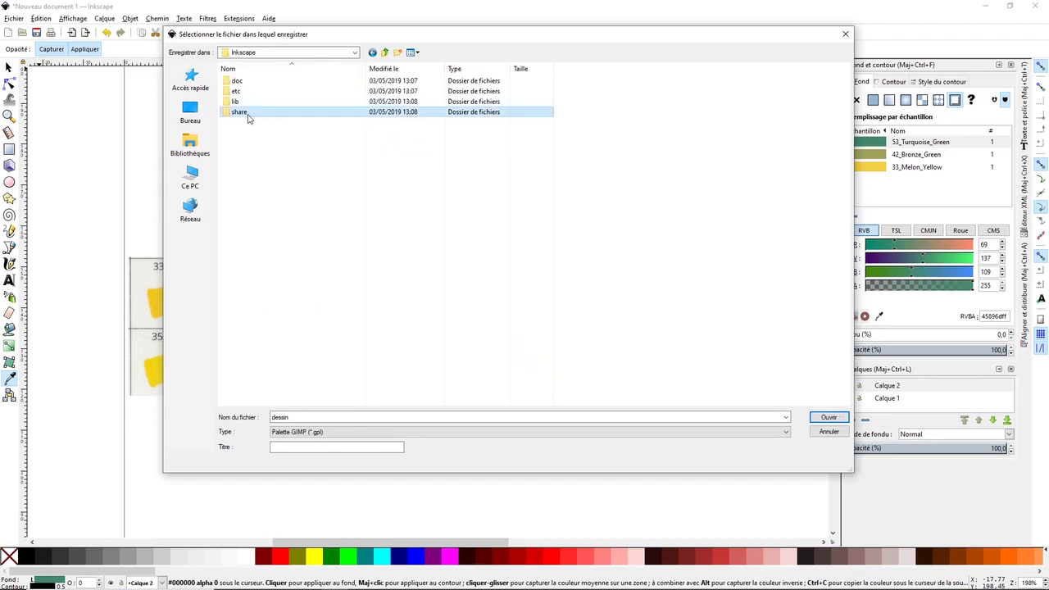
pyautogui.doubleClick(246, 112)
pyautogui.click(235, 195)
pyautogui.doubleClick(235, 195)
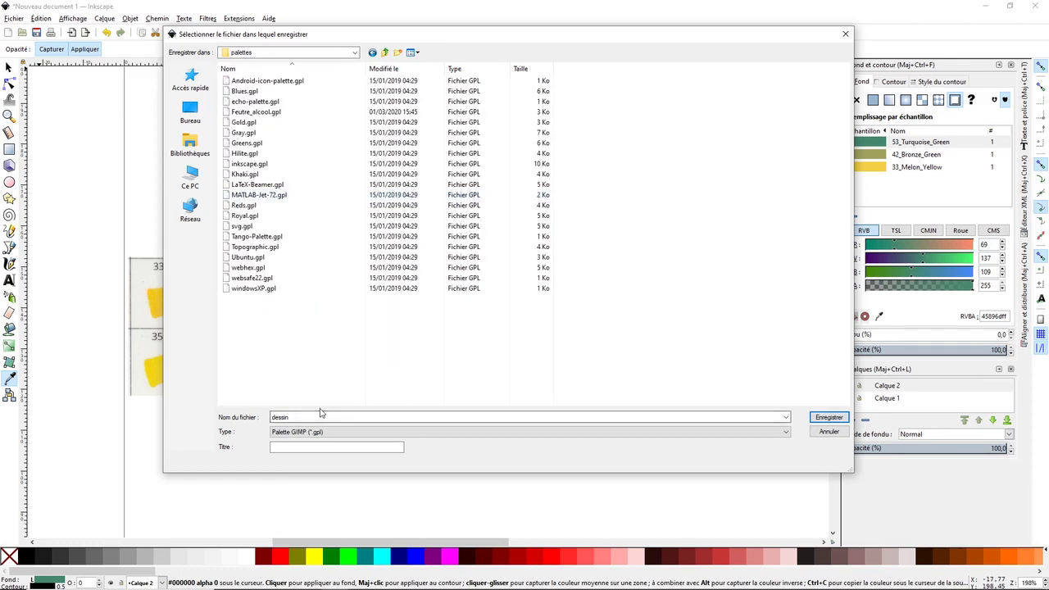
# Name the palette file 'essai tuto' and save it
pyautogui.doubleClick(311, 417)
pyautogui.write('essai')
pyautogui.press('BackSpace')
pyautogui.write('tuto')
pyautogui.click(832, 418)
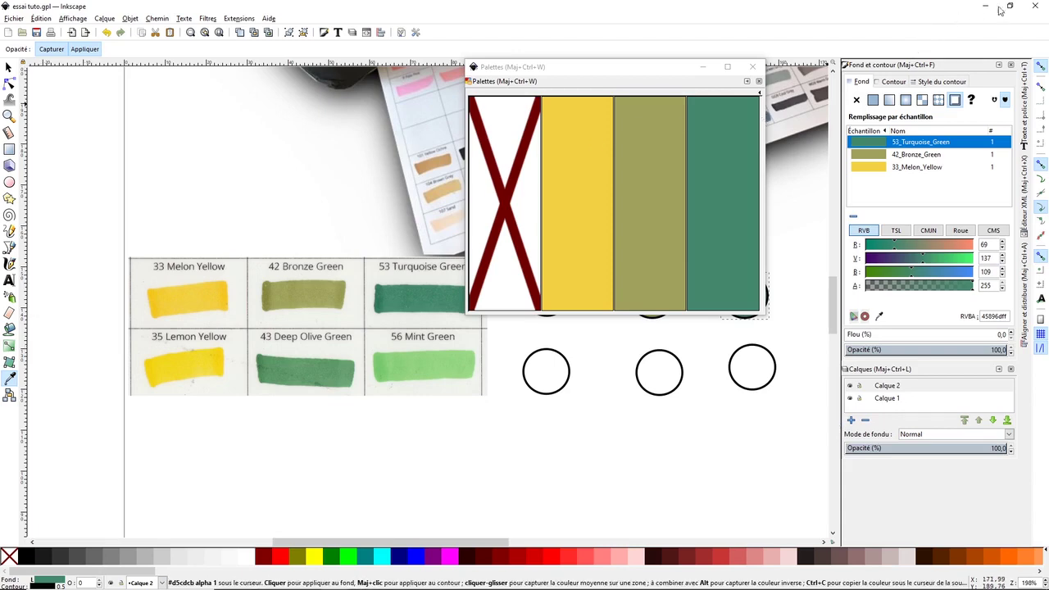
# Quit Inkscape without saving and relaunch it
pyautogui.click(1031, 6)
pyautogui.click(417, 343)
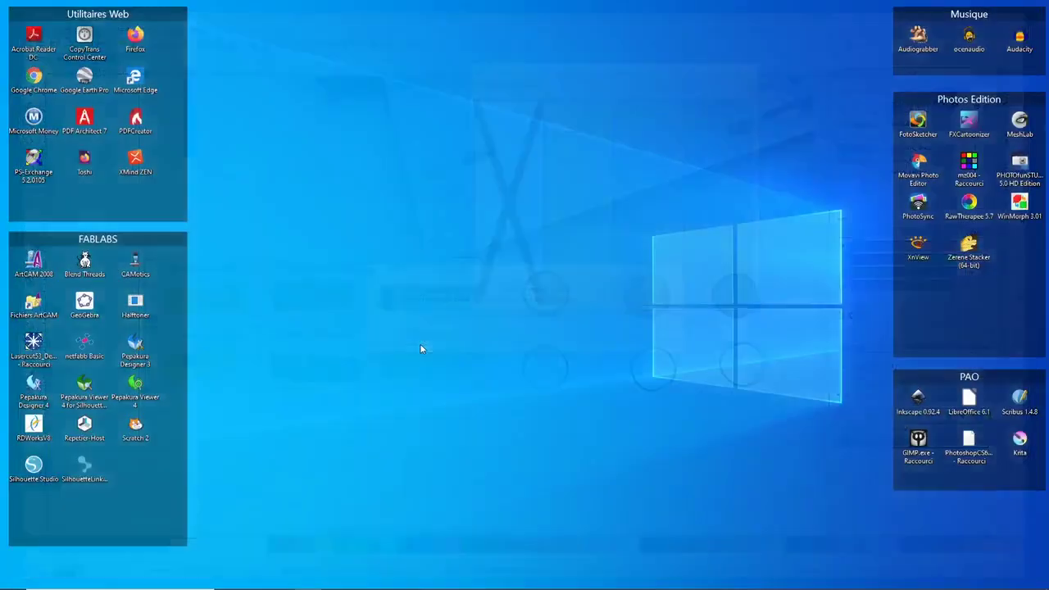
pyautogui.doubleClick(917, 396)
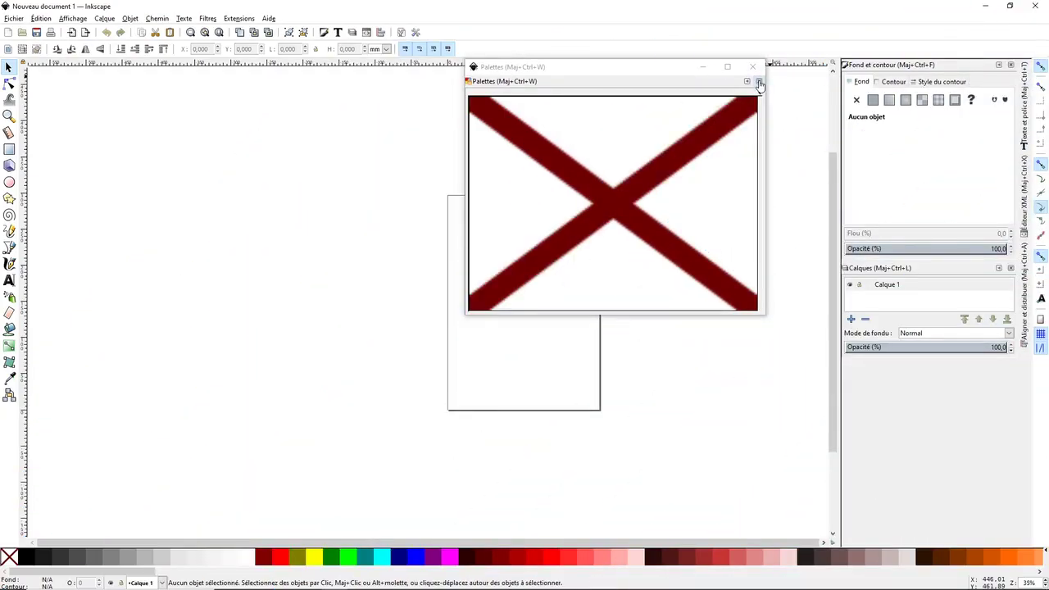
# Display the essai tuto palette in the Palettes window, then close the window
pyautogui.click(760, 82)
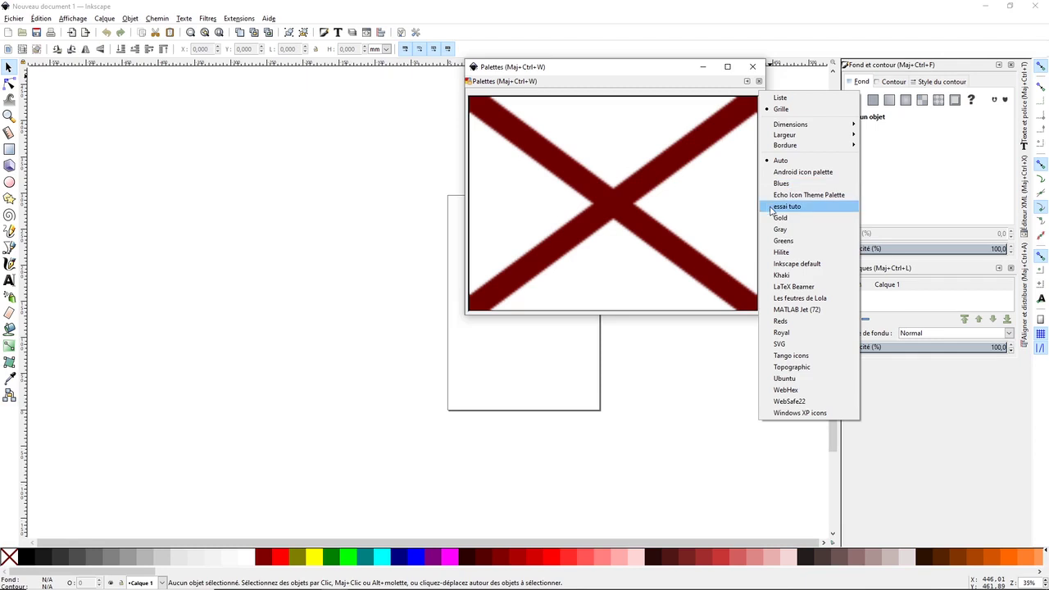
pyautogui.click(774, 207)
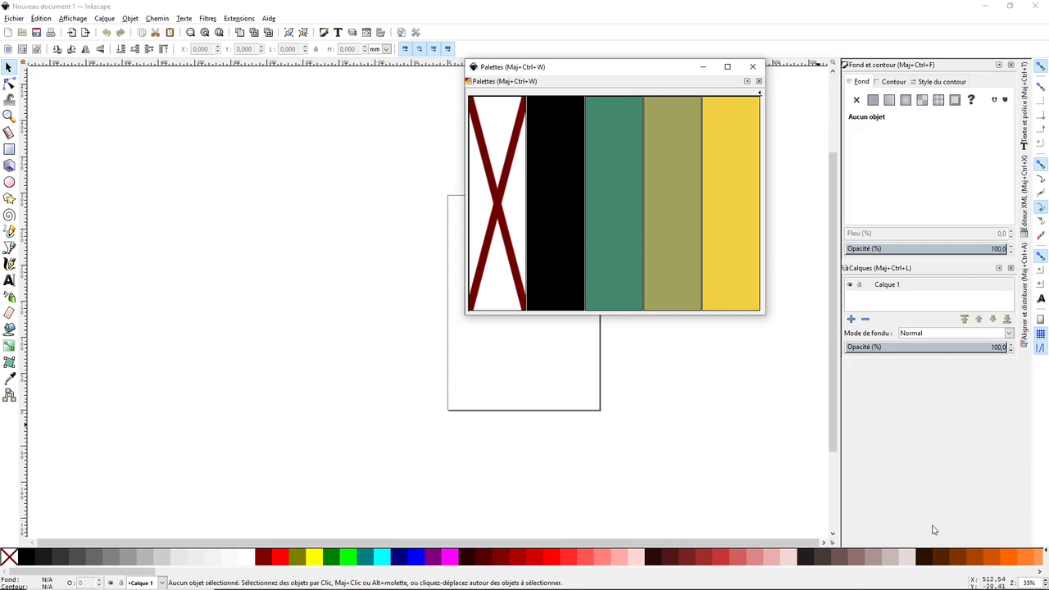
pyautogui.click(752, 66)
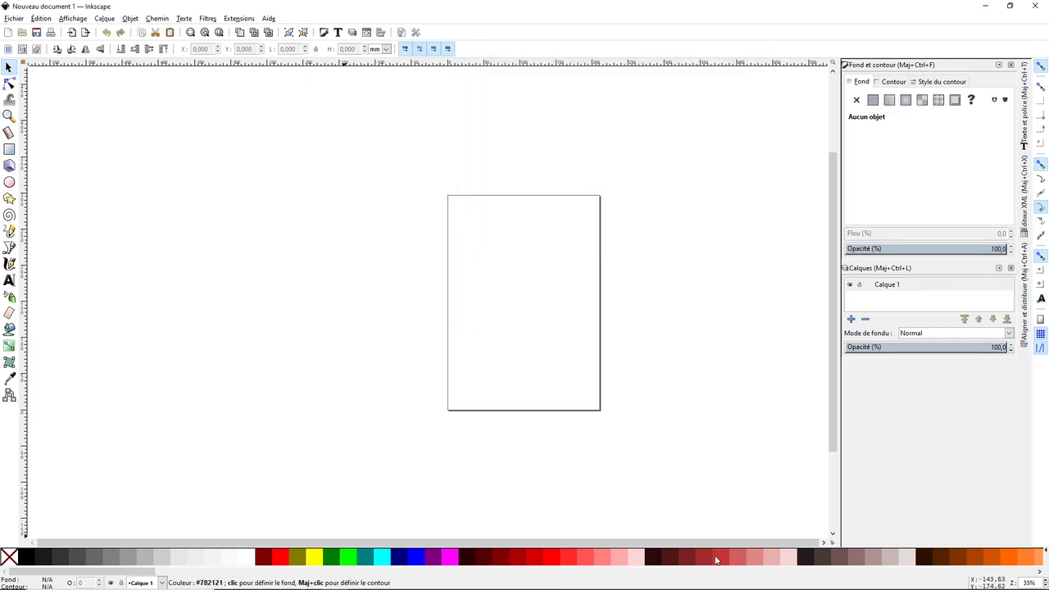
# Choose the essai tuto palette for the bottom palette bar
pyautogui.click(1045, 553)
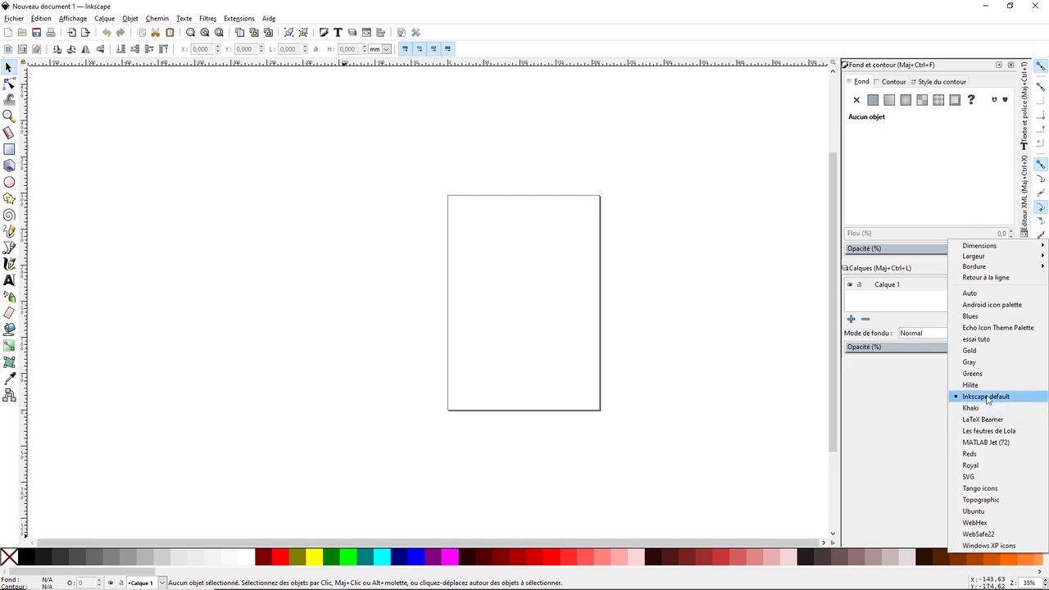
pyautogui.click(977, 346)
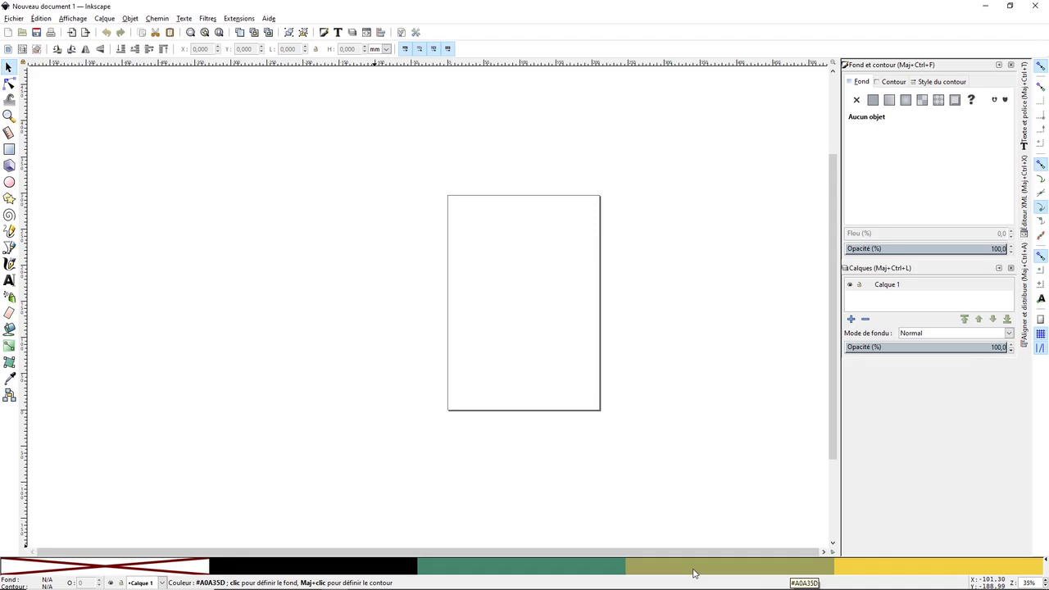
pyautogui.click(693, 572)
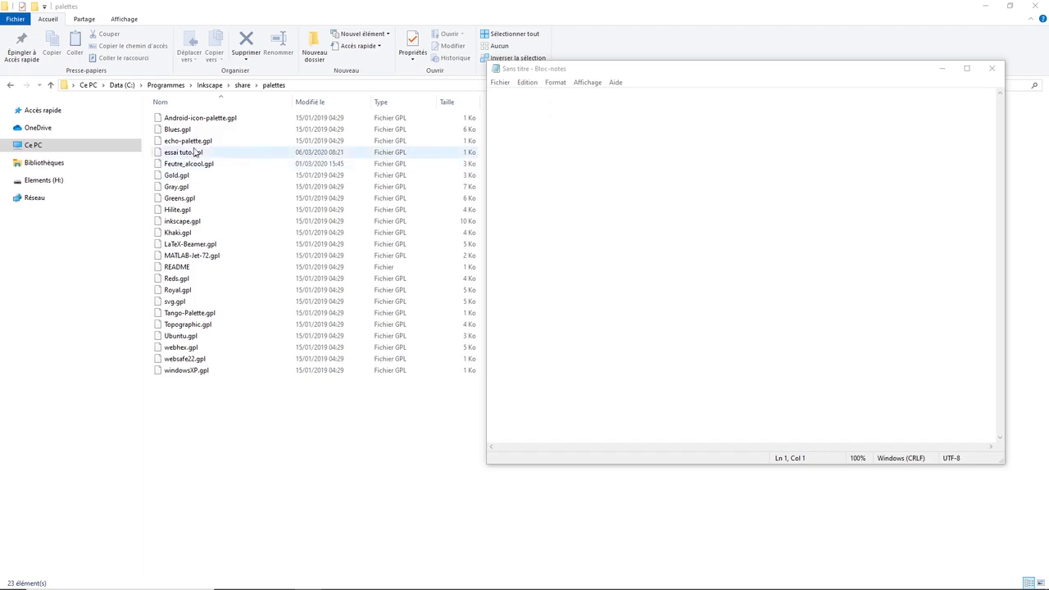
# Bring the empty Notepad forward and bring up its Fichier > Ouvrir dialog
pyautogui.click(494, 89)
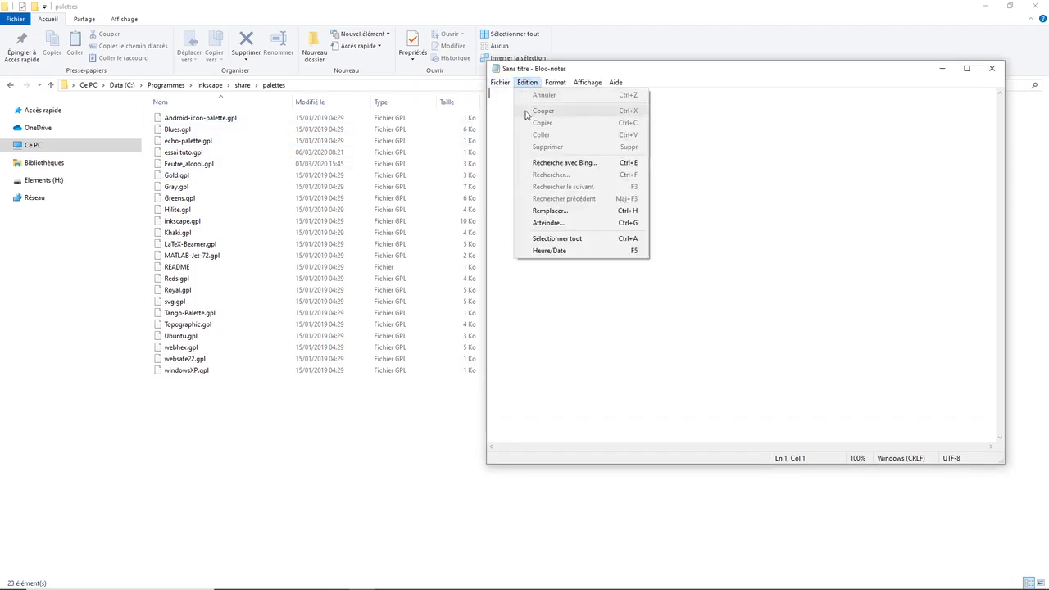
pyautogui.click(515, 120)
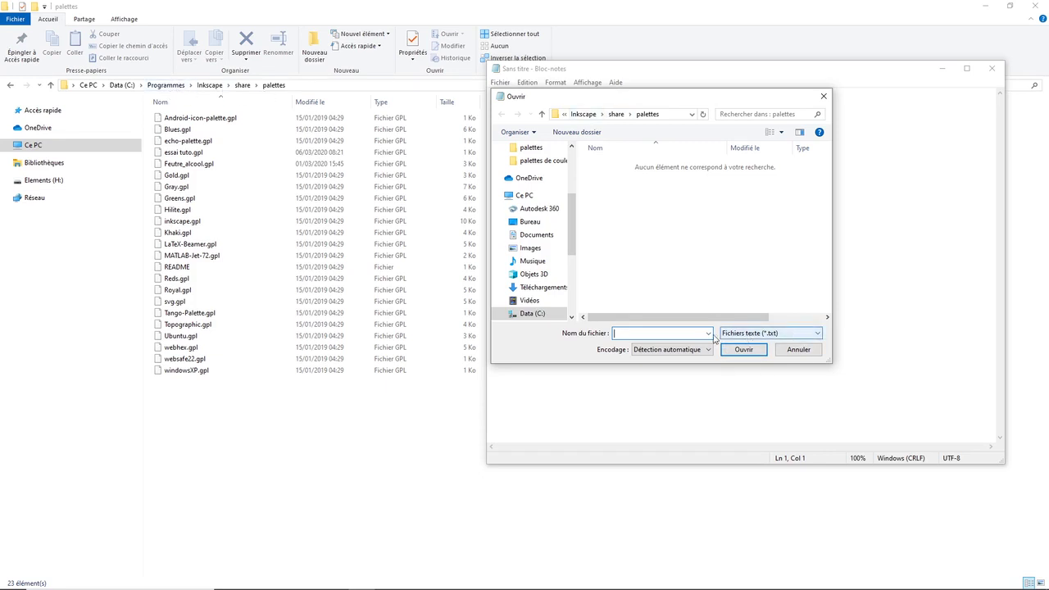
# Switch the filter to all files and open Greens.gpl from the palettes folder
pyautogui.click(797, 339)
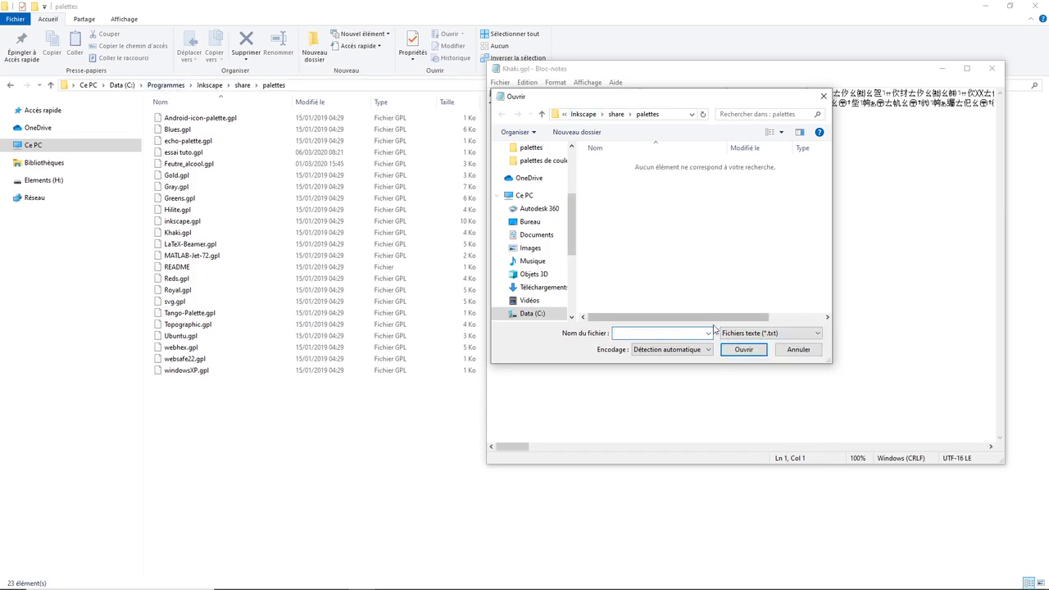
pyautogui.click(758, 352)
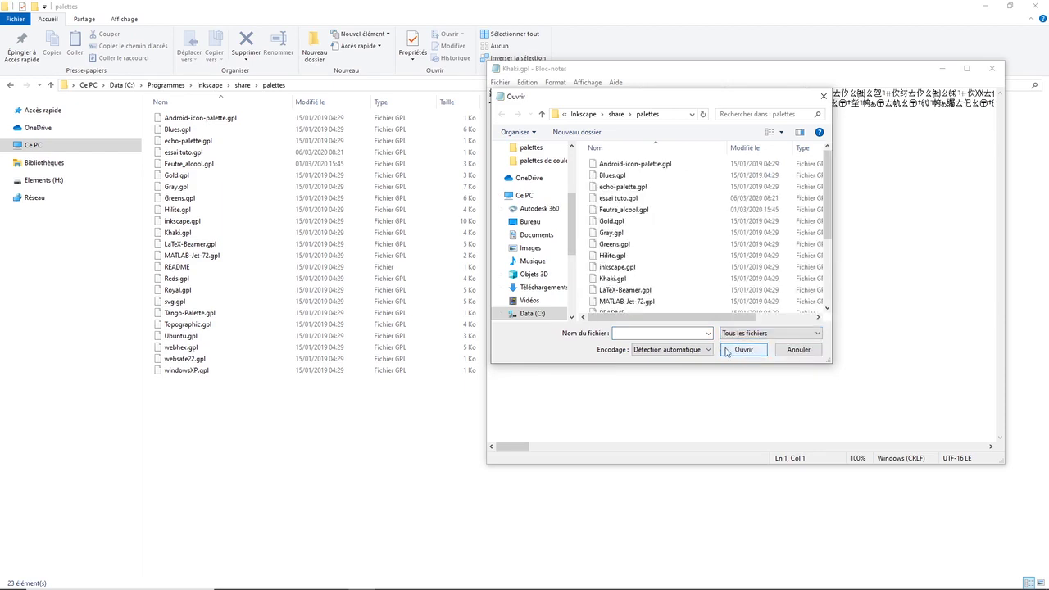
pyautogui.click(619, 244)
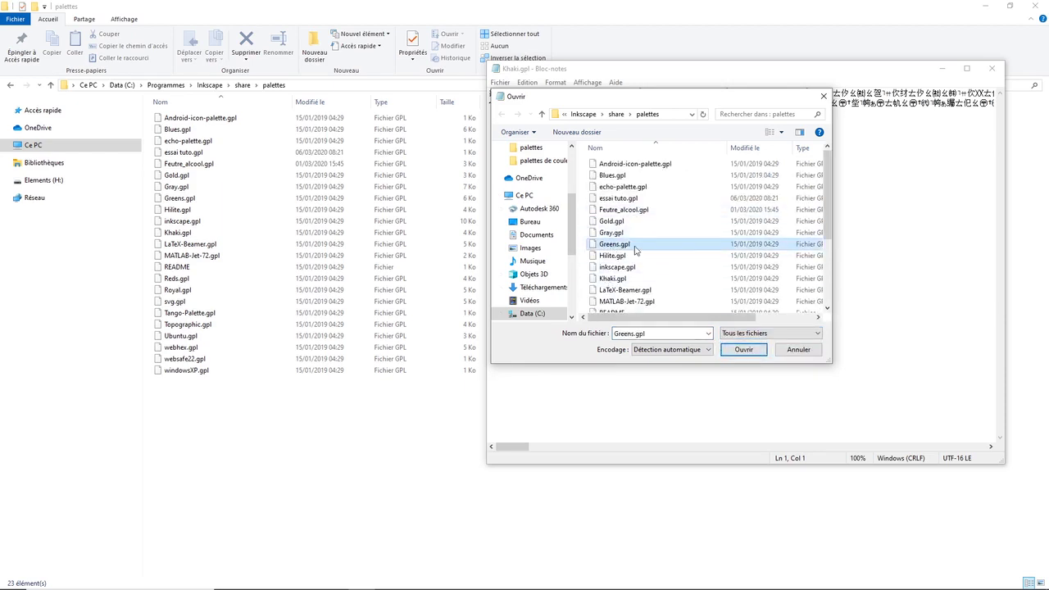
pyautogui.click(743, 350)
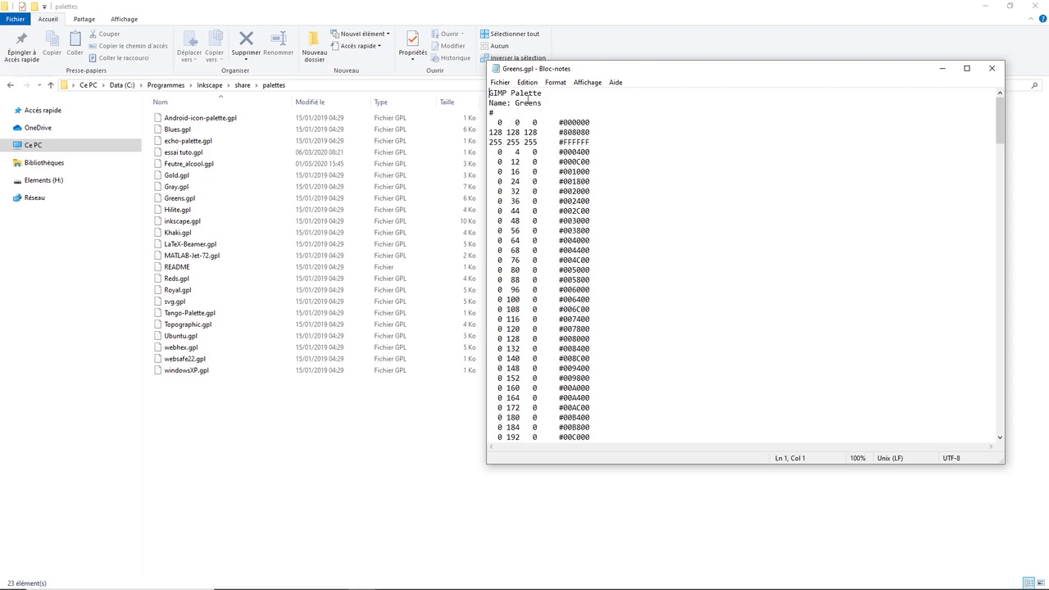
# Replace the palette name Greens with Tuto on the Name line
pyautogui.moveTo(524, 103); pyautogui.dragTo(552, 103)
pyautogui.write('T')
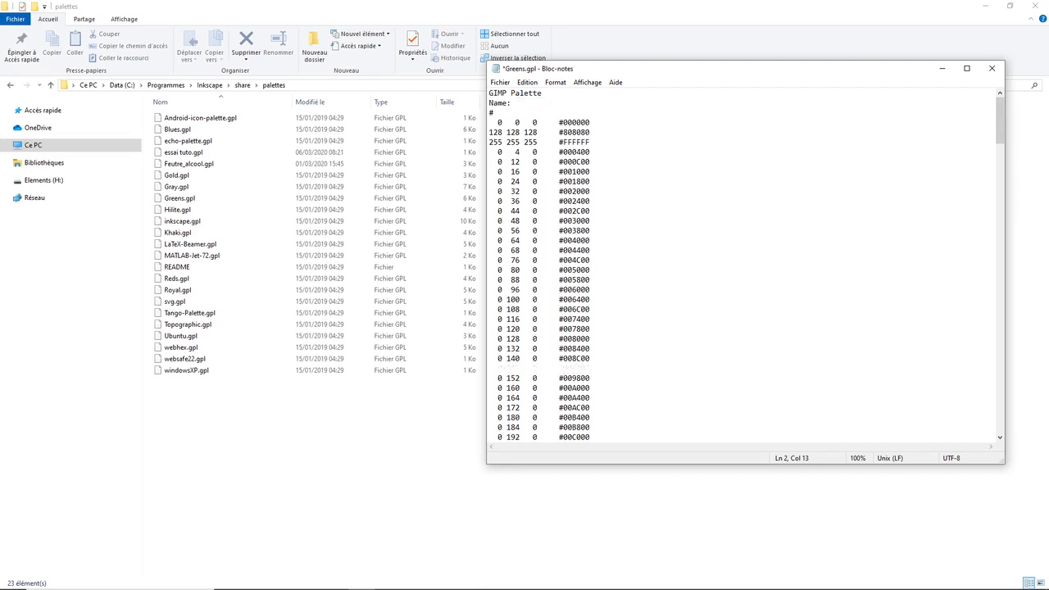
pyautogui.write('uto')
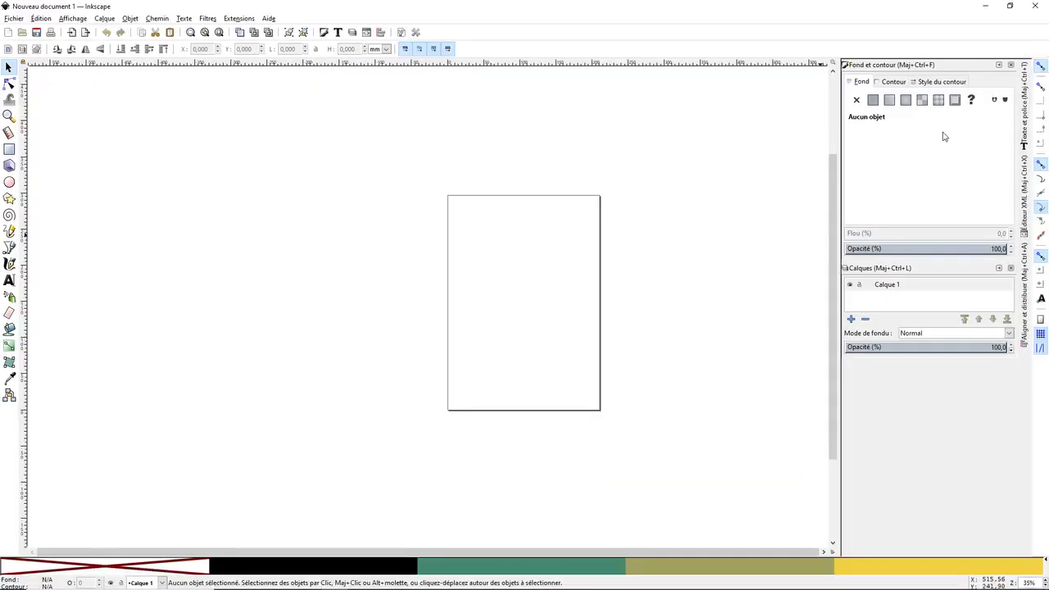
# Draw an ellipse filled with the olive A0A35D swatch left of the page, then minimize Inkscape
pyautogui.click(731, 572)
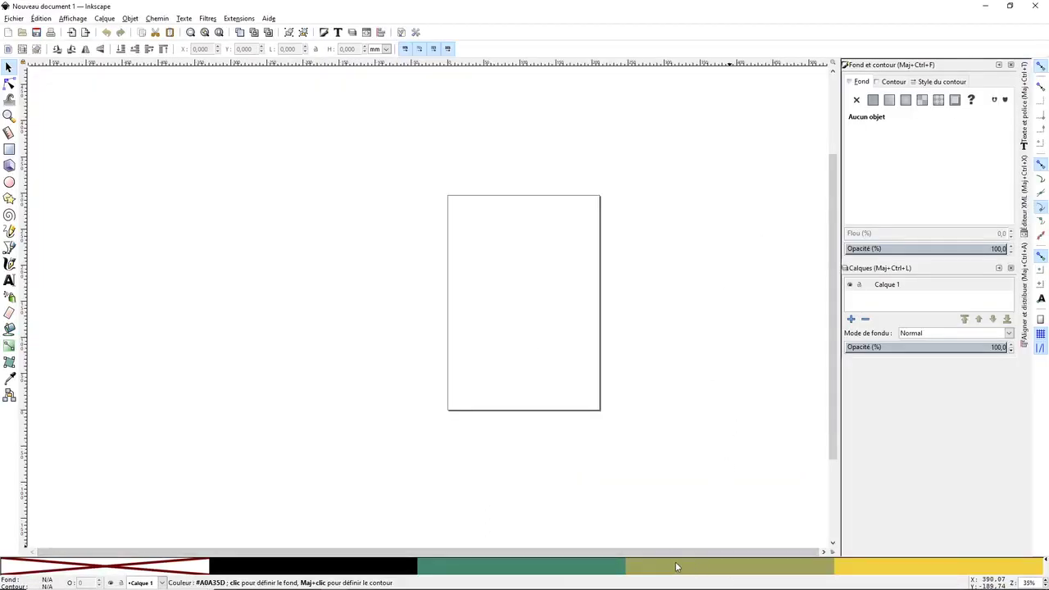
pyautogui.click(9, 182)
pyautogui.moveTo(215, 182); pyautogui.dragTo(315, 262)
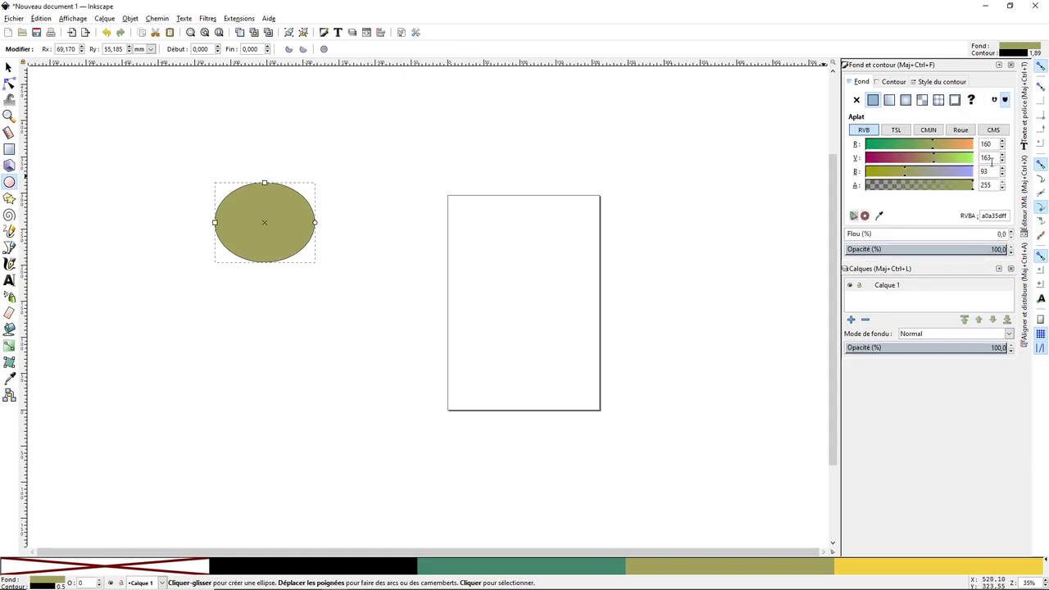
pyautogui.click(985, 6)
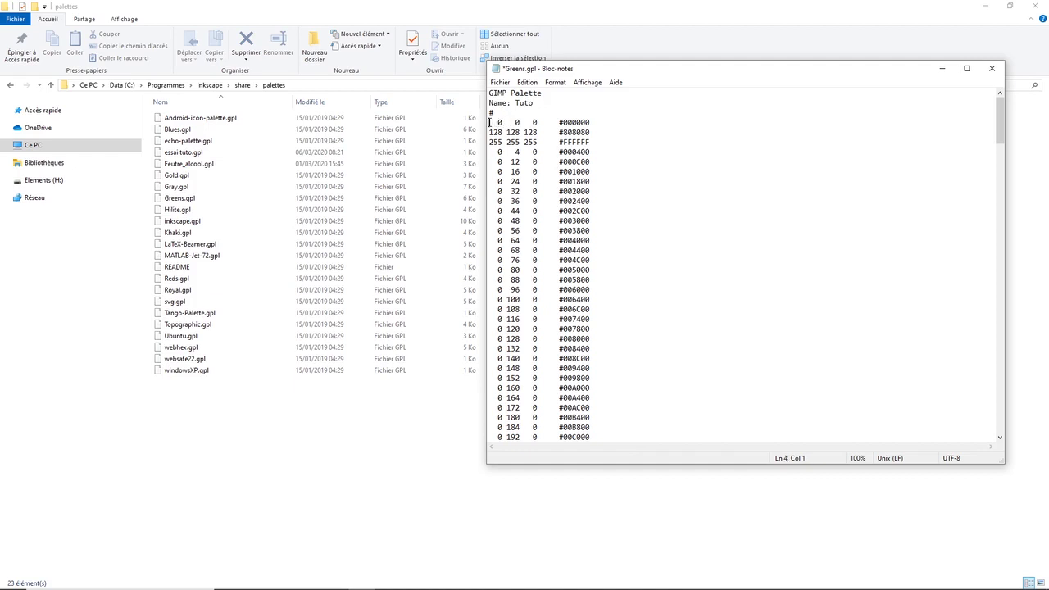
# Replace the black entry's zeros on line 4 with the values 160, 63 and 93
pyautogui.write('160')
pyautogui.press('Delete')
pyautogui.press('Delete')
pyautogui.write('6')
pyautogui.write('3')
pyautogui.press('Delete')
pyautogui.press('Delete')
pyautogui.write('93')
pyautogui.press('Delete')
pyautogui.press('Delete')
pyautogui.press('Delete')
pyautogui.press('Delete')
pyautogui.press('Delete')
pyautogui.press('Delete')
# Replace the #000000 code with the name '42 Bronze Green'
pyautogui.moveTo(559, 122); pyautogui.dragTo(618, 121)
pyautogui.write('Br')
pyautogui.click(336, 579)
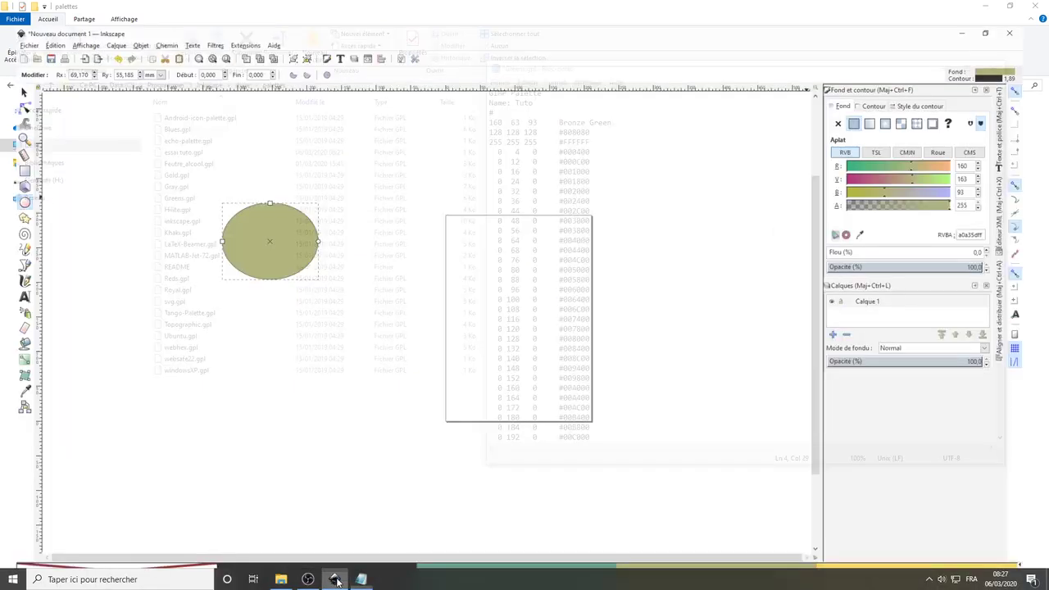
pyautogui.click(335, 579)
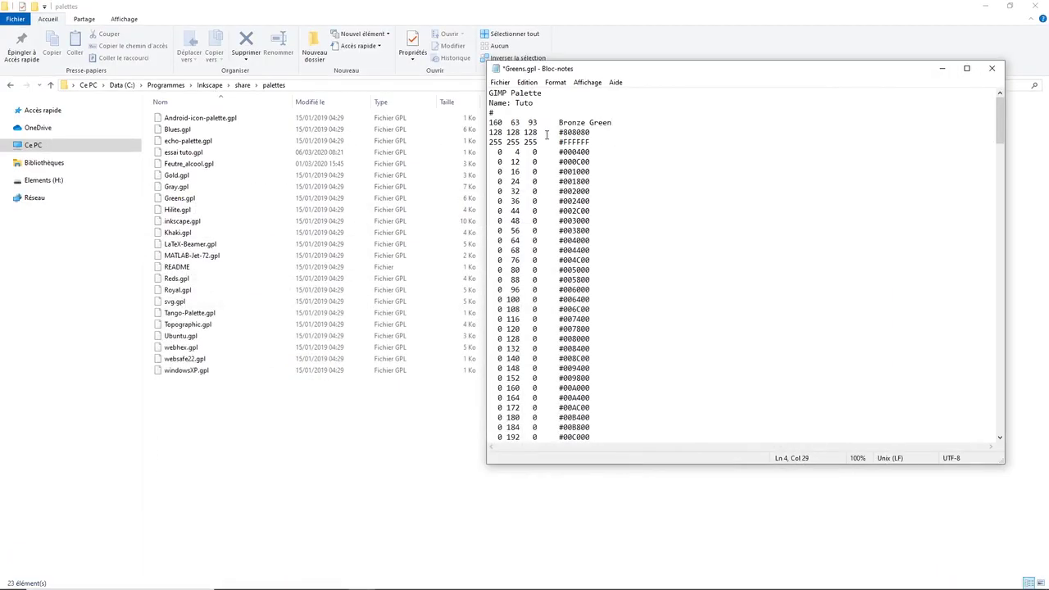
pyautogui.write('42')
pyautogui.click(500, 82)
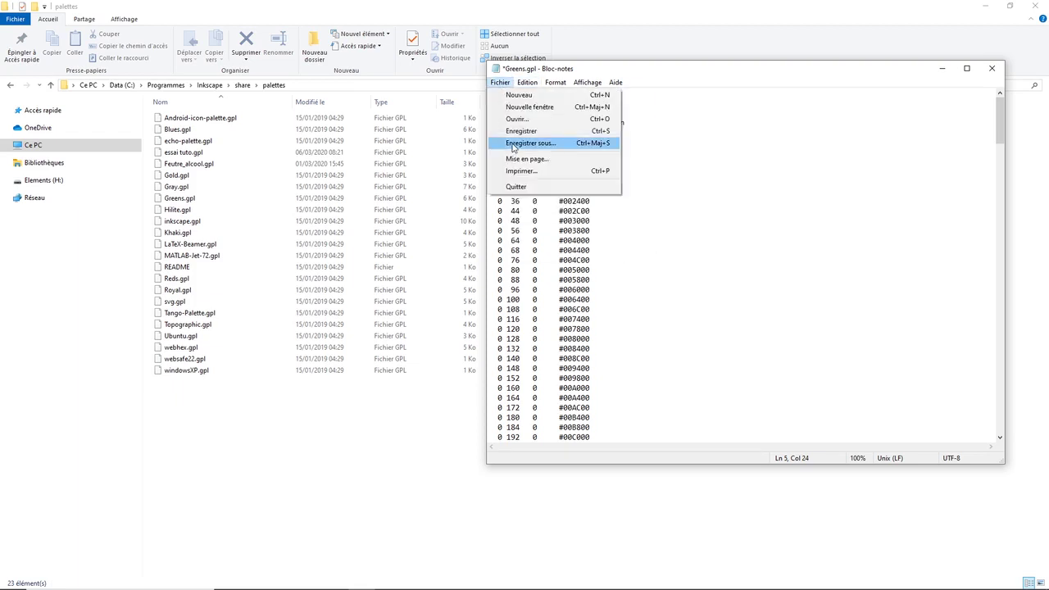
# Save the palette as essaituto.gpl with all-files type in Inkscape's share\palettes folder
pyautogui.click(530, 143)
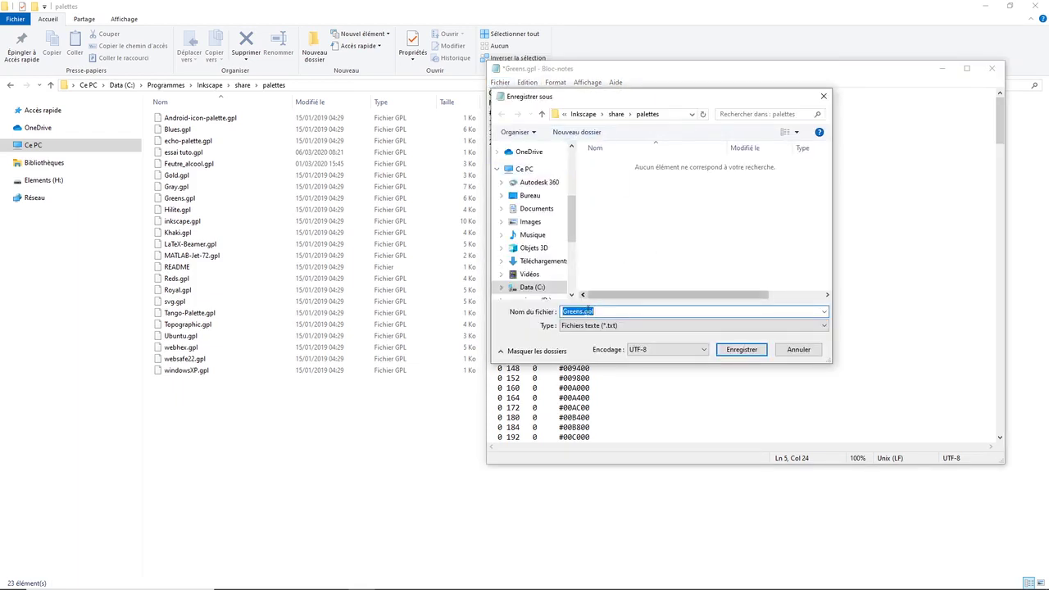
pyautogui.moveTo(583, 311); pyautogui.dragTo(560, 311)
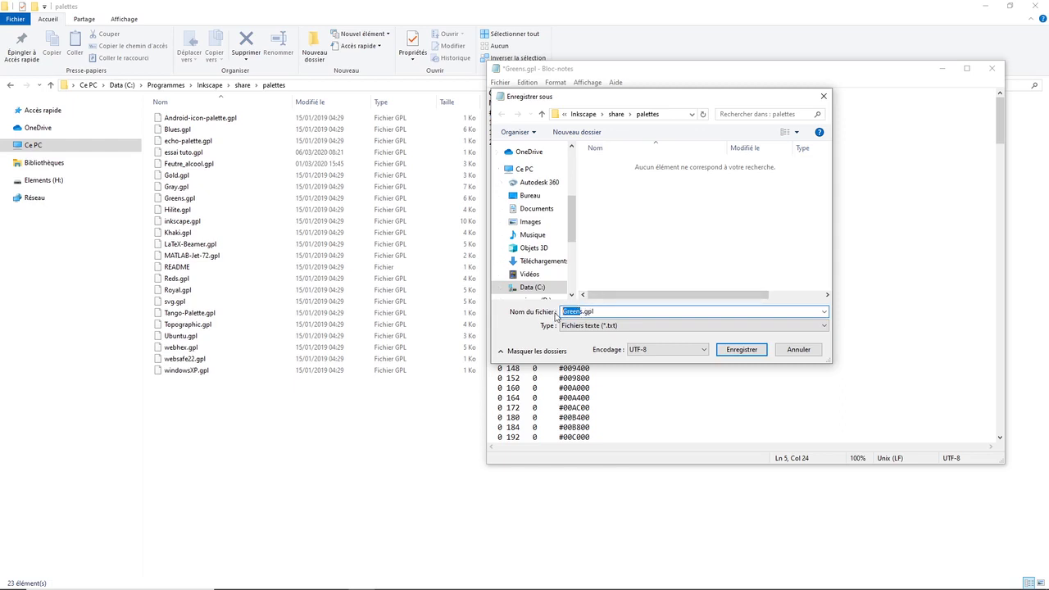
pyautogui.press('BackSpace')
pyautogui.write('essai')
pyautogui.write('tutop')
pyautogui.click(610, 327)
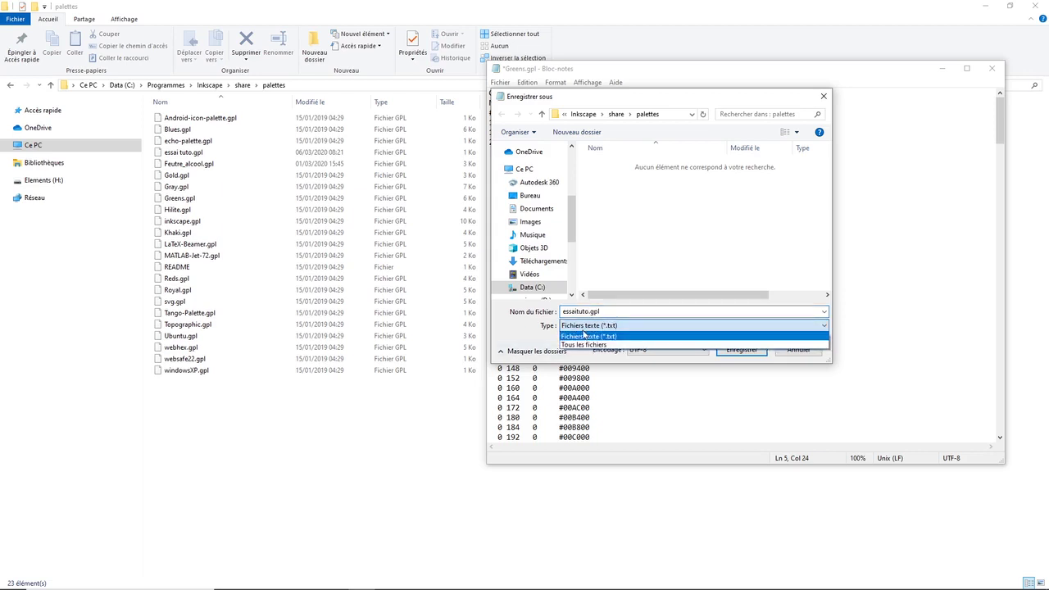
pyautogui.click(583, 344)
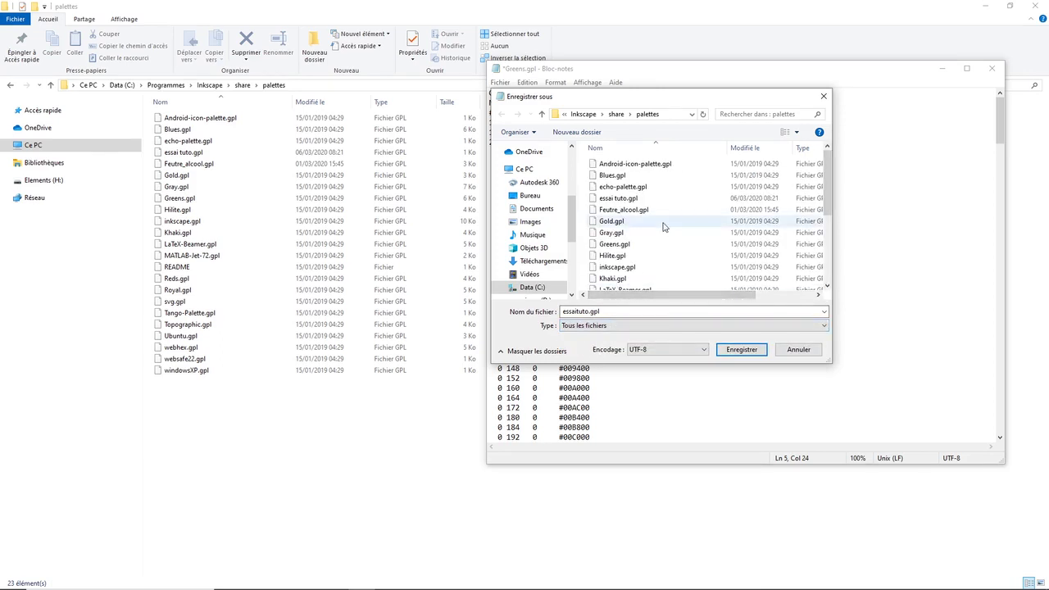
pyautogui.moveTo(611, 221)
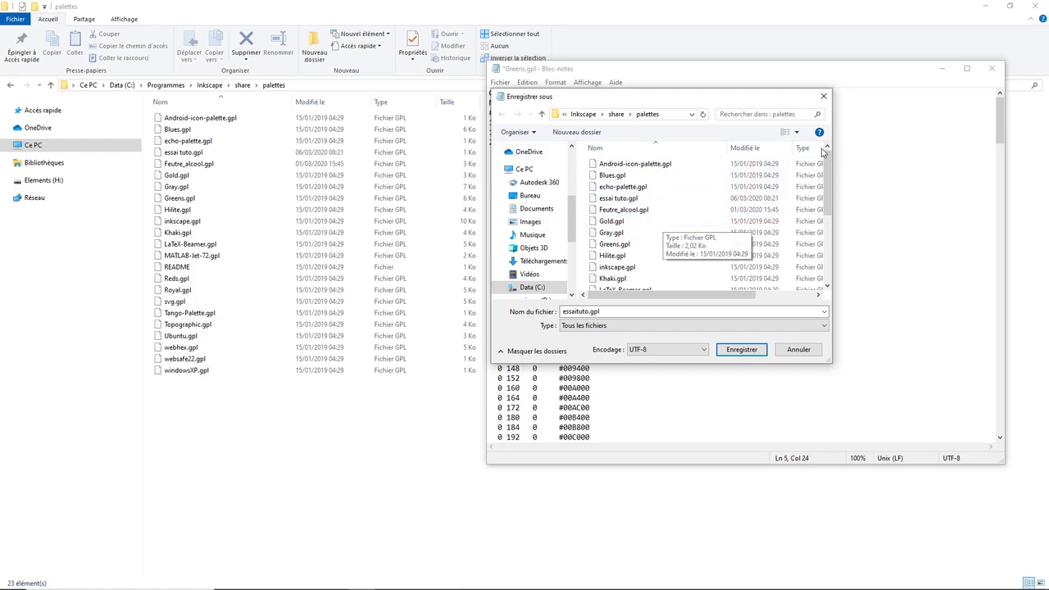
pyautogui.moveTo(835, 205); pyautogui.dragTo(889, 206)
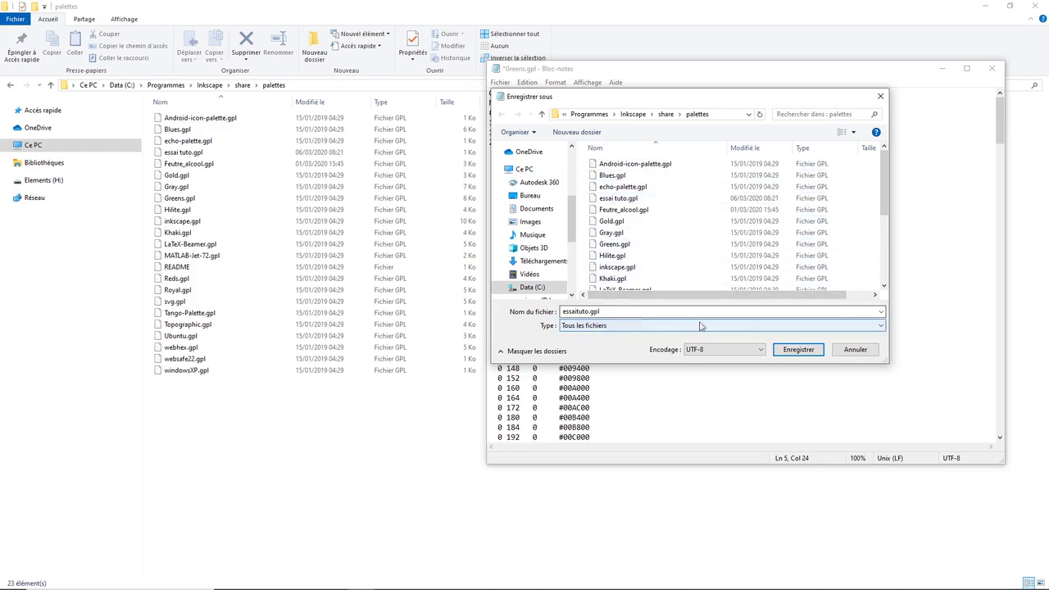
pyautogui.click(796, 350)
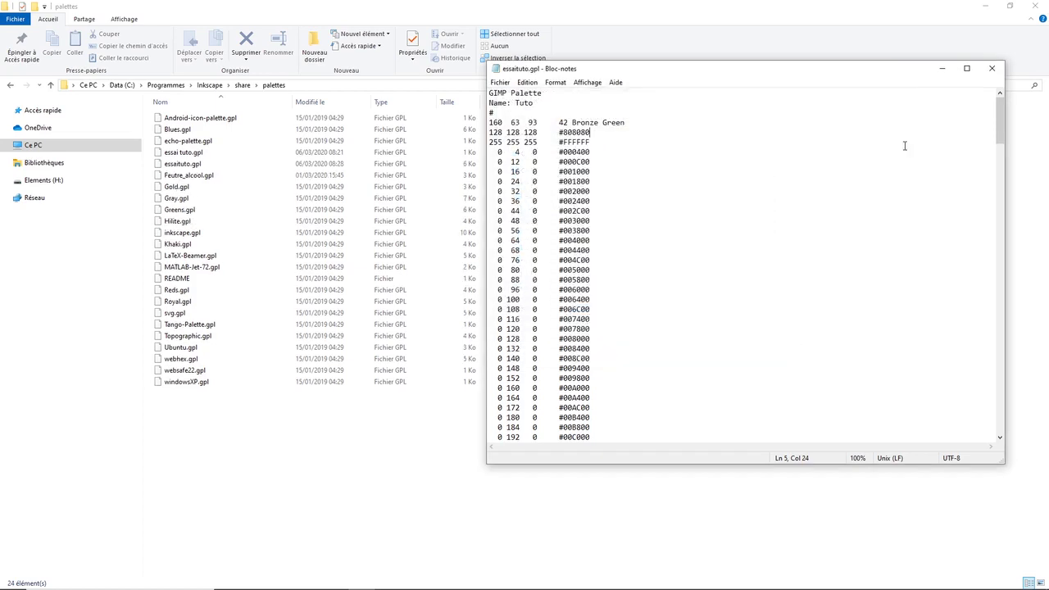
# Close Notepad and delete the old 'essai tuto.gpl' file from the palettes folder
pyautogui.click(991, 68)
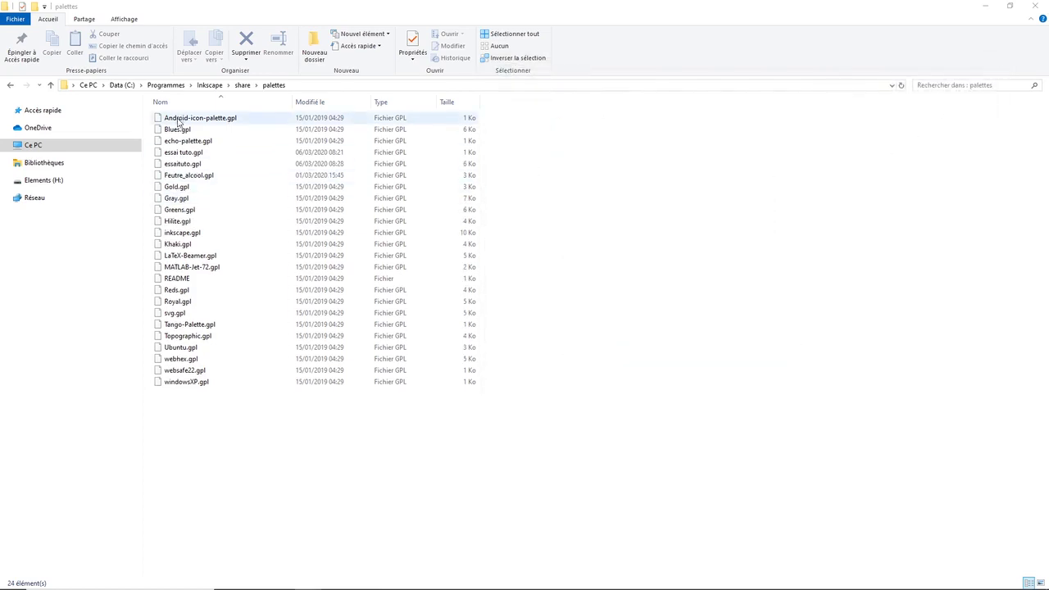
pyautogui.click(175, 168)
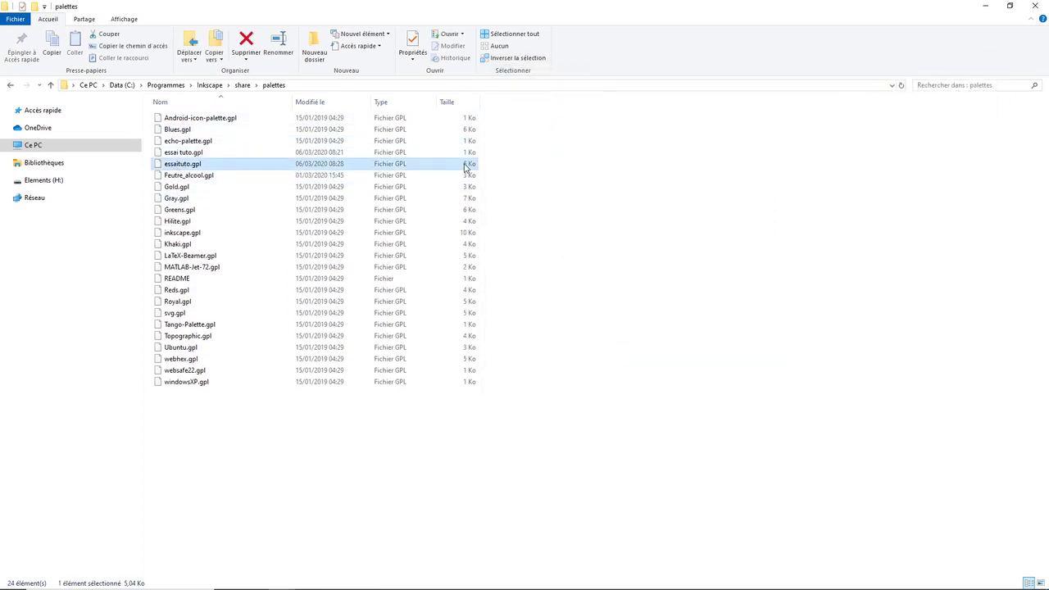
pyautogui.click(175, 154)
pyautogui.press('Delete')
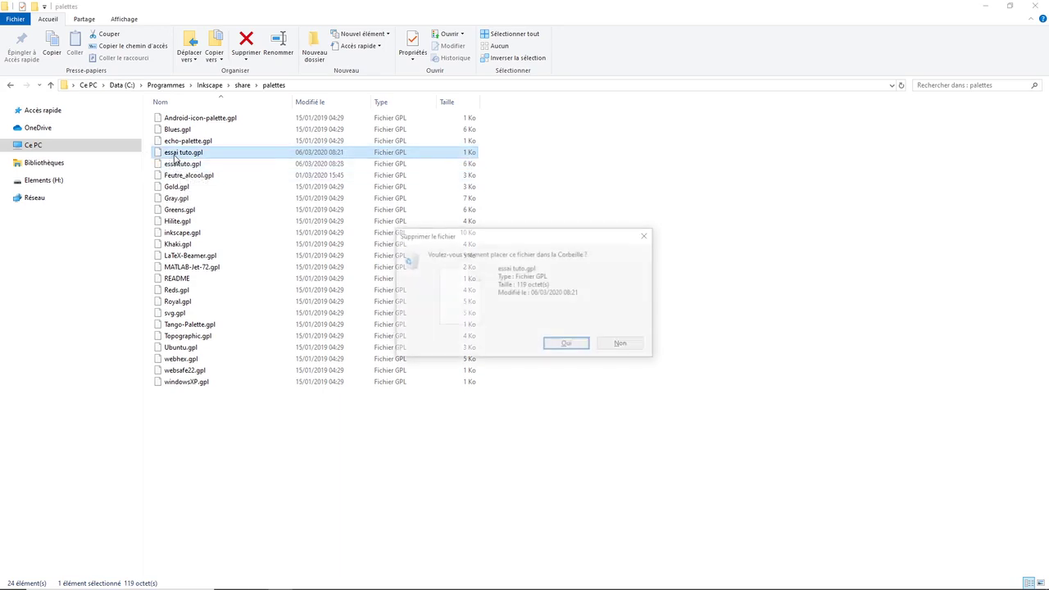
pyautogui.click(565, 348)
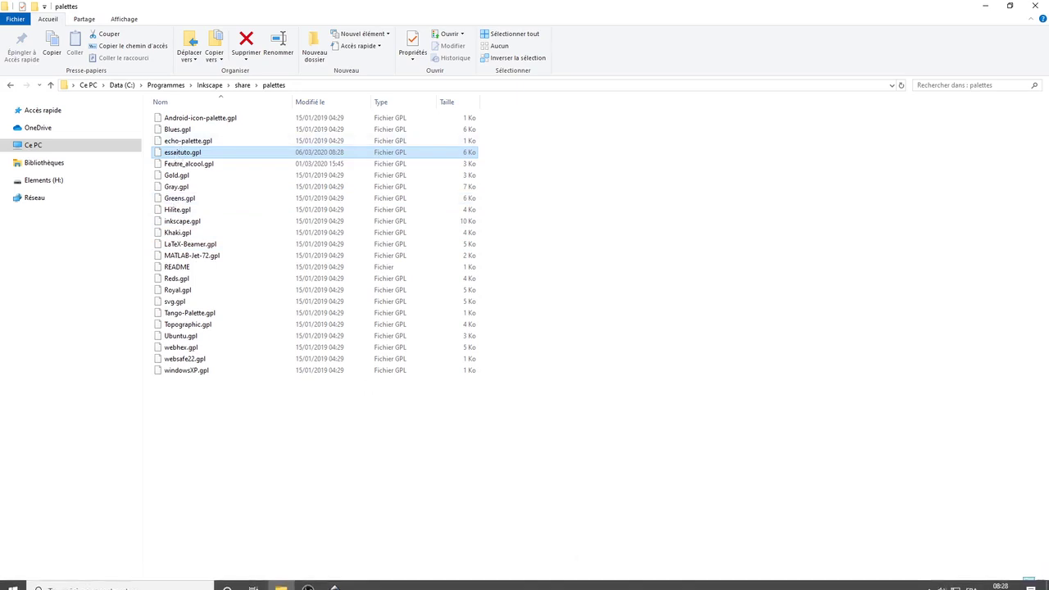
pyautogui.click(985, 6)
# Relaunch Inkscape, close the Palettes window and show the Tuto palette in the palette bar
pyautogui.doubleClick(963, 398)
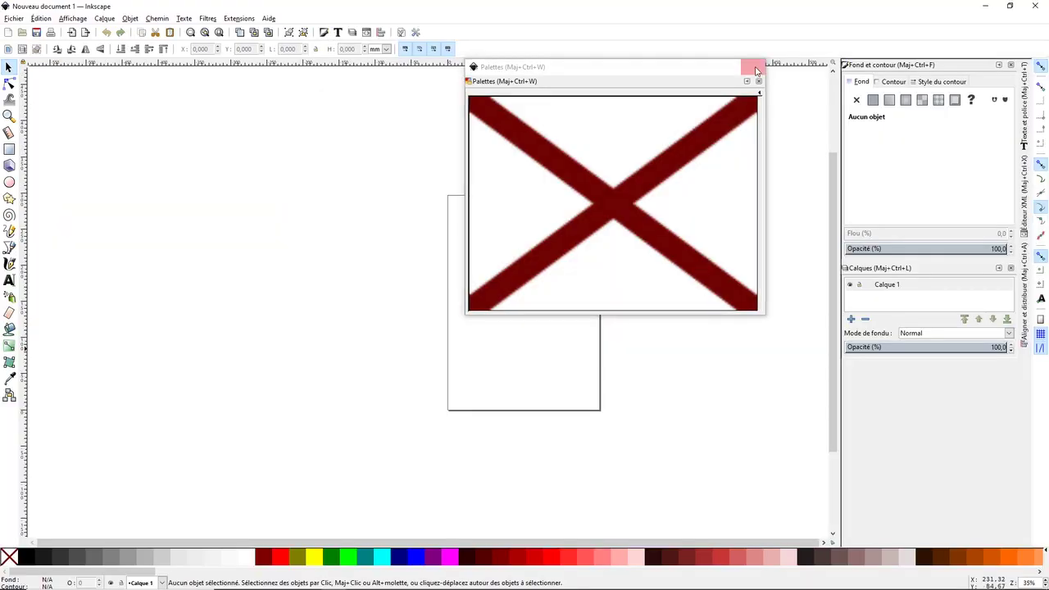
pyautogui.click(755, 70)
pyautogui.click(1043, 554)
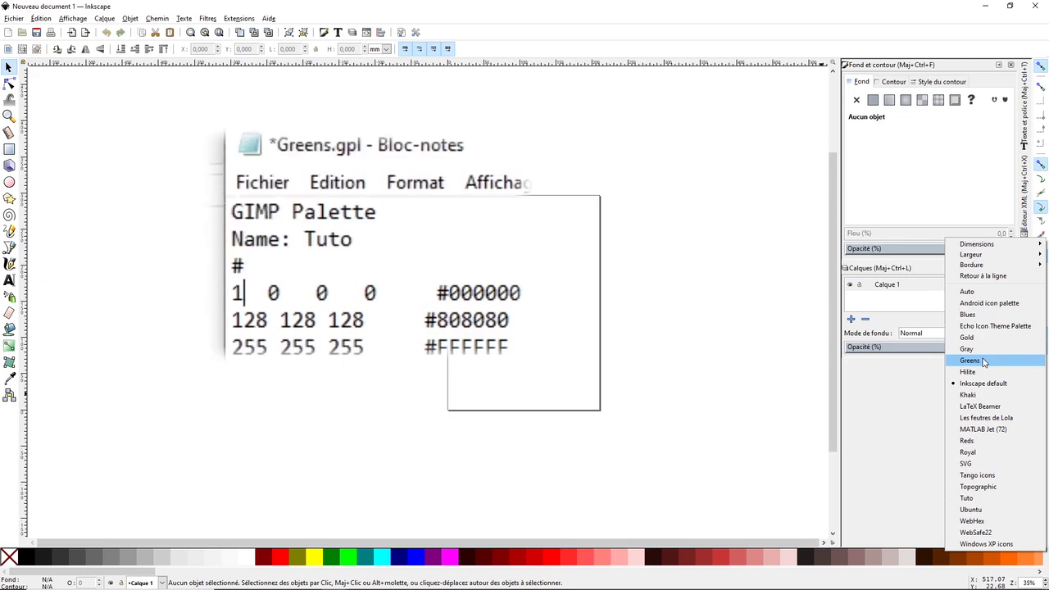
pyautogui.click(970, 498)
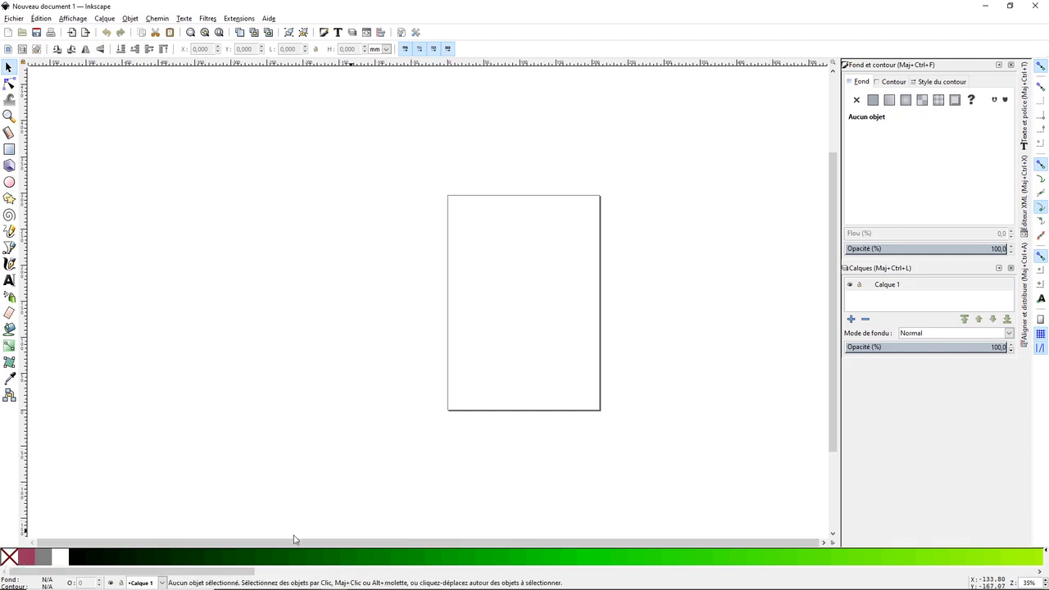
# Switch the palette bar to the Les feutres de Lola marker palette and browse its swatches
pyautogui.click(1046, 553)
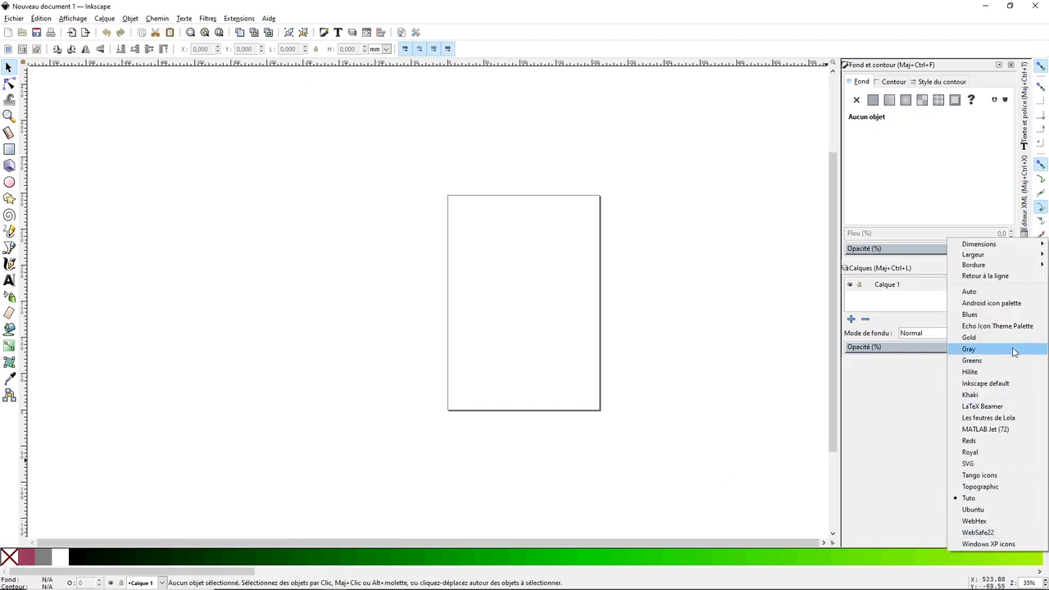
pyautogui.click(1006, 418)
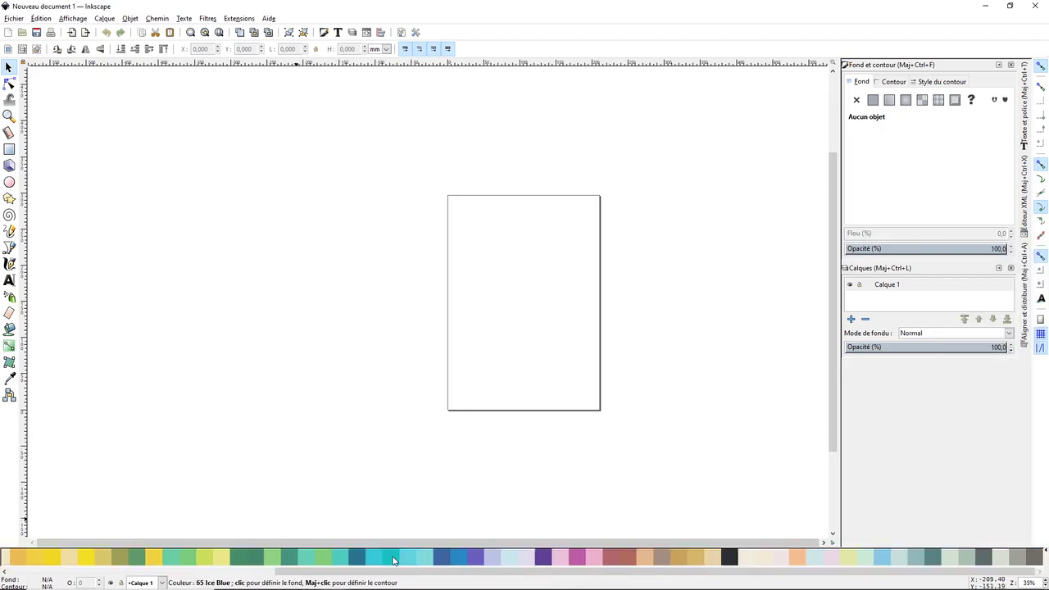
pyautogui.scroll(-5, 182, 553)
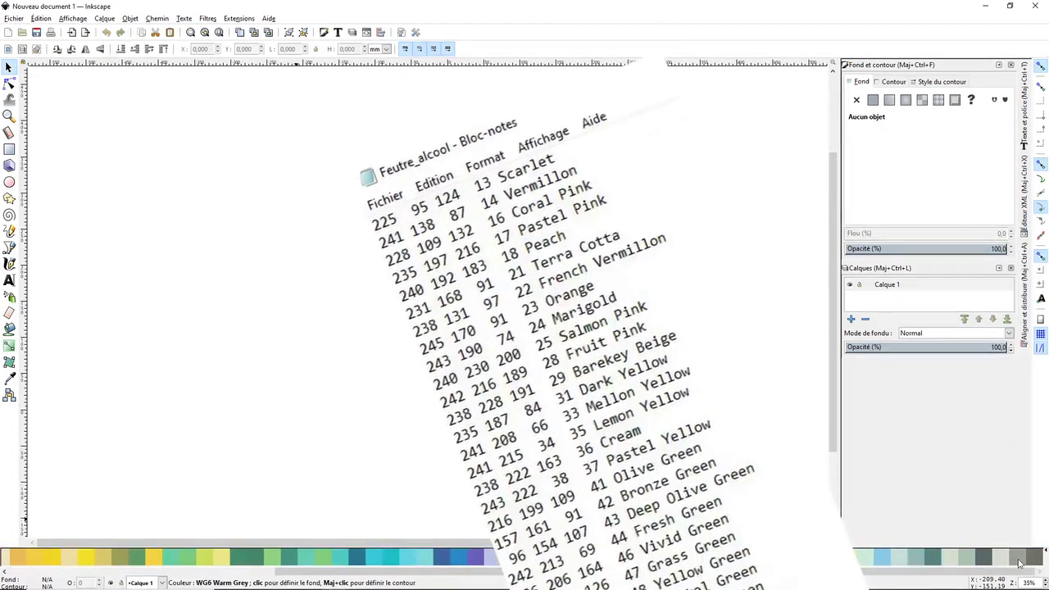
pyautogui.scroll(5, 25, 562)
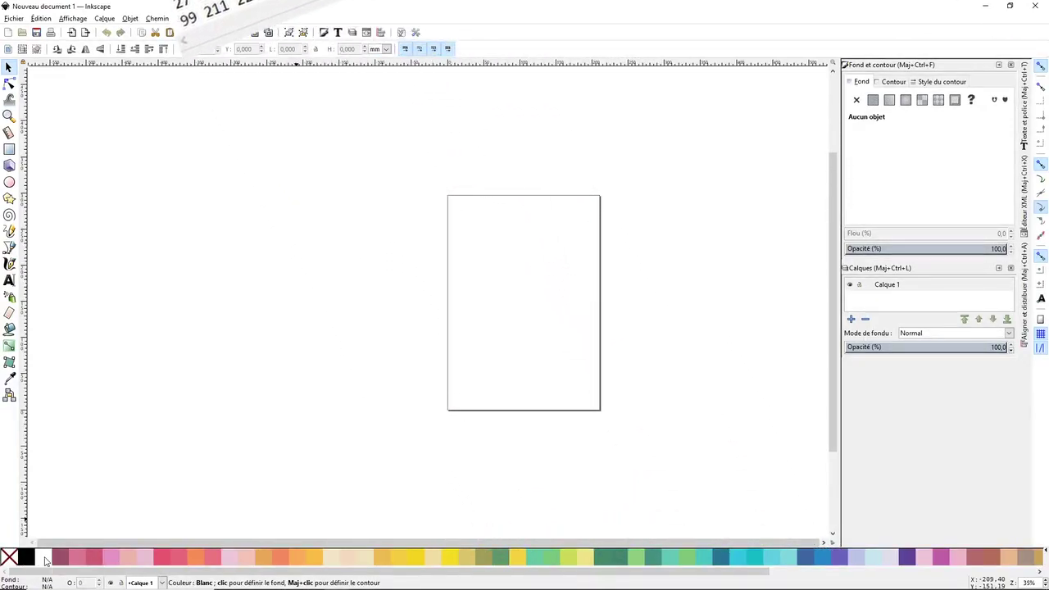
pyautogui.scroll(-3, 246, 559)
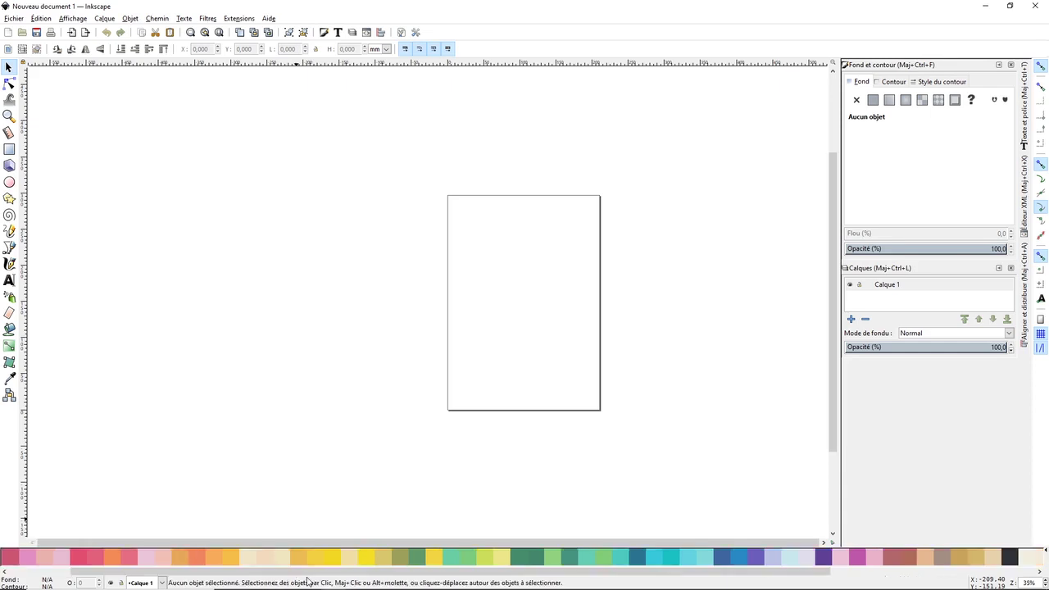
pyautogui.scroll(-3, 491, 559)
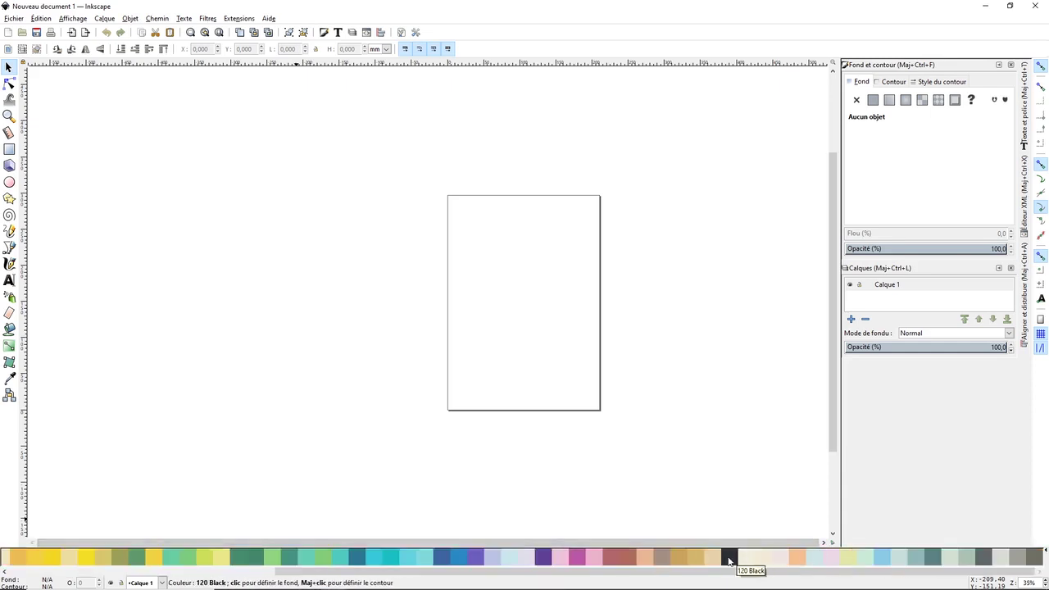
pyautogui.scroll(6, 728, 559)
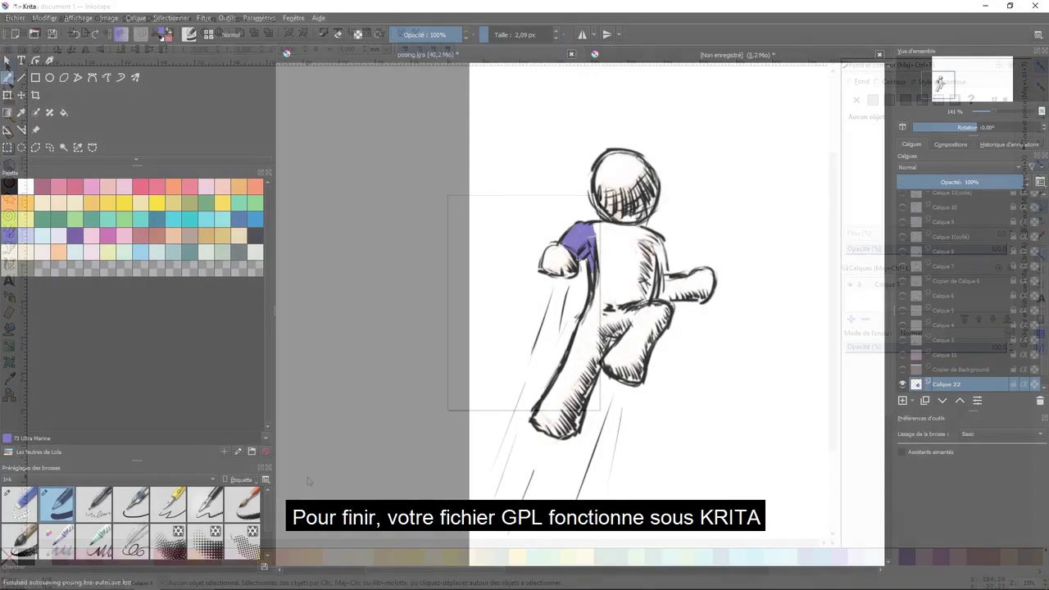
# Shade the figure's legs and lower torso in purple
pyautogui.moveTo(586, 307); pyautogui.dragTo(541, 422)
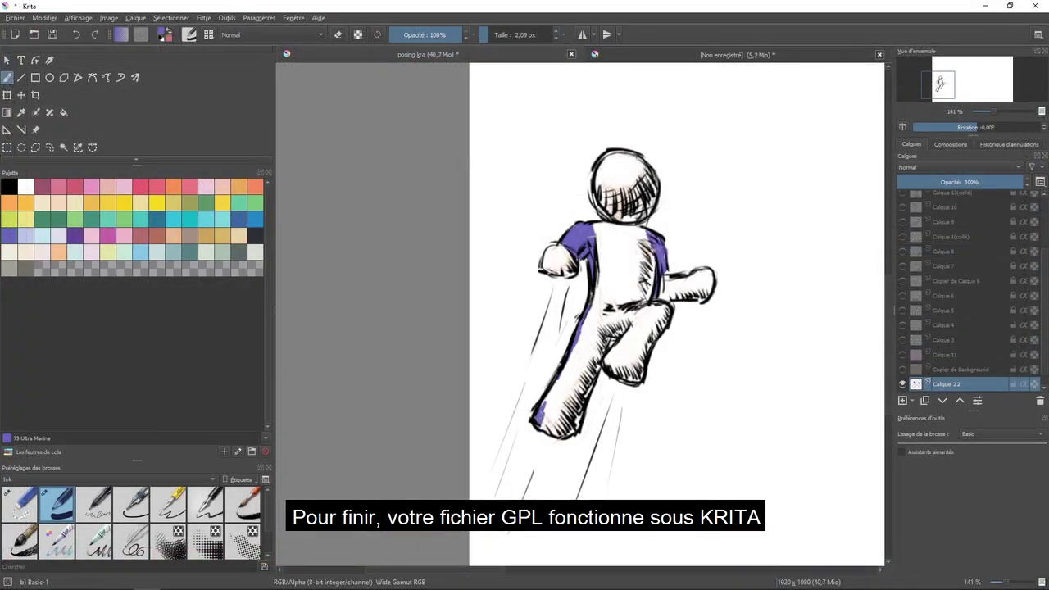
pyautogui.moveTo(565, 352)
pyautogui.mouseDown()
pyautogui.moveTo(547, 434)
pyautogui.moveTo(544, 418)
pyautogui.mouseUp()
pyautogui.moveTo(623, 357); pyautogui.dragTo(643, 379)
pyautogui.moveTo(660, 318); pyautogui.dragTo(632, 381)
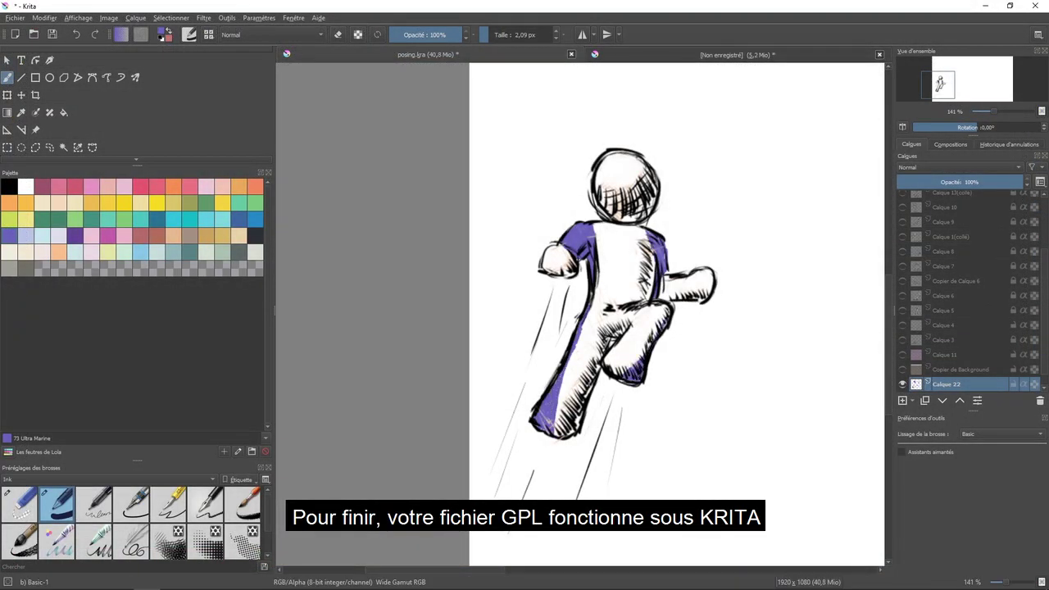
pyautogui.moveTo(602, 336); pyautogui.dragTo(593, 373)
pyautogui.moveTo(627, 324); pyautogui.dragTo(606, 340)
# Paint the figure's torso, legs, arms and head in 4 Vivid Red
pyautogui.click(76, 186)
pyautogui.moveTo(610, 278); pyautogui.dragTo(606, 315)
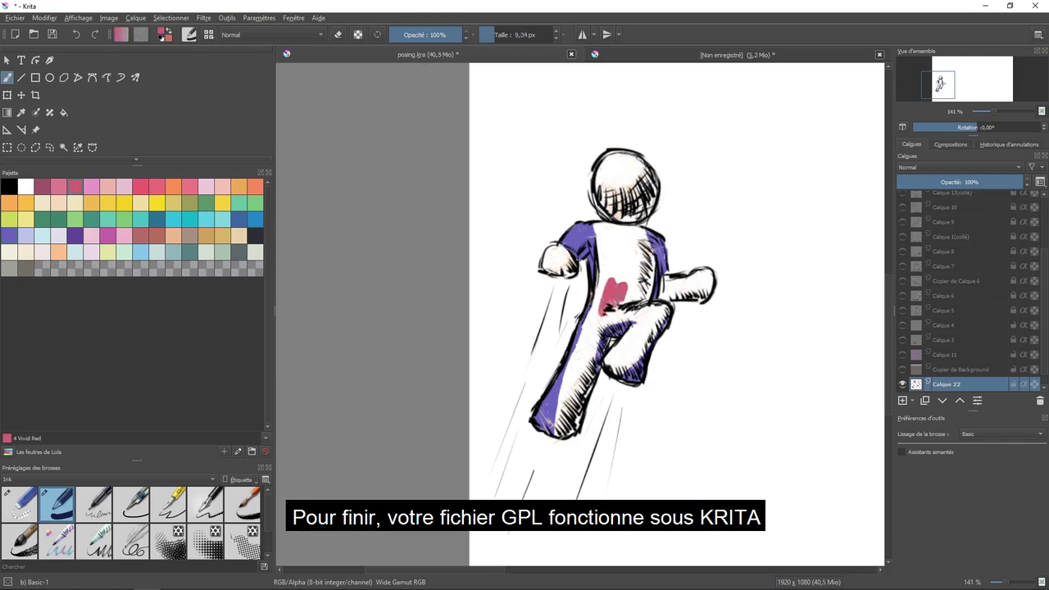
pyautogui.moveTo(602, 225); pyautogui.dragTo(606, 262)
pyautogui.moveTo(623, 230)
pyautogui.mouseDown()
pyautogui.moveTo(647, 295)
pyautogui.moveTo(602, 286)
pyautogui.moveTo(631, 303)
pyautogui.moveTo(569, 385)
pyautogui.mouseUp()
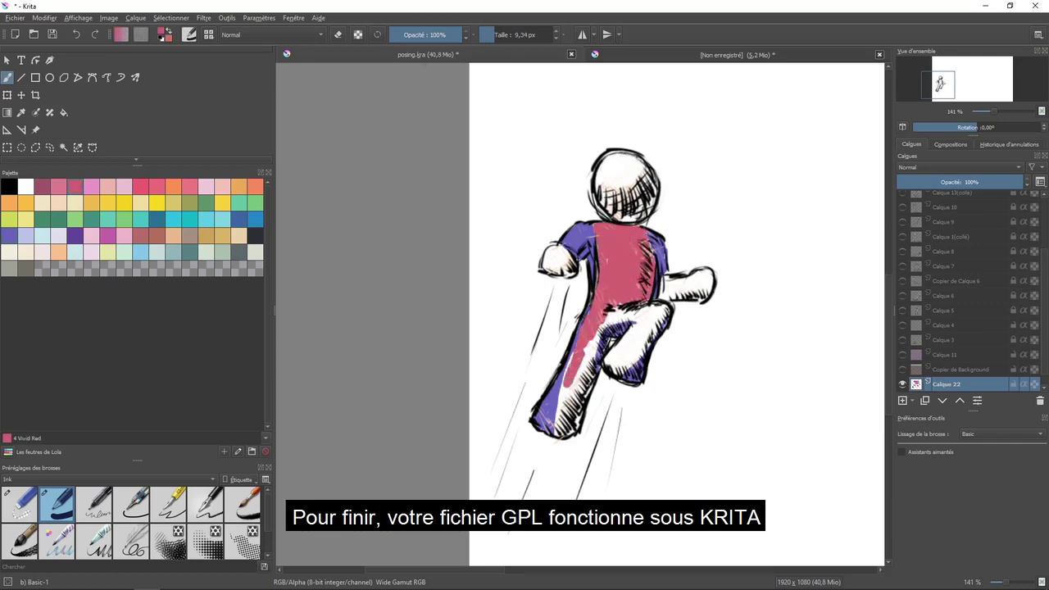
pyautogui.moveTo(590, 336); pyautogui.dragTo(558, 434)
pyautogui.moveTo(606, 373)
pyautogui.mouseDown()
pyautogui.moveTo(649, 336)
pyautogui.moveTo(660, 305)
pyautogui.moveTo(712, 279)
pyautogui.mouseUp()
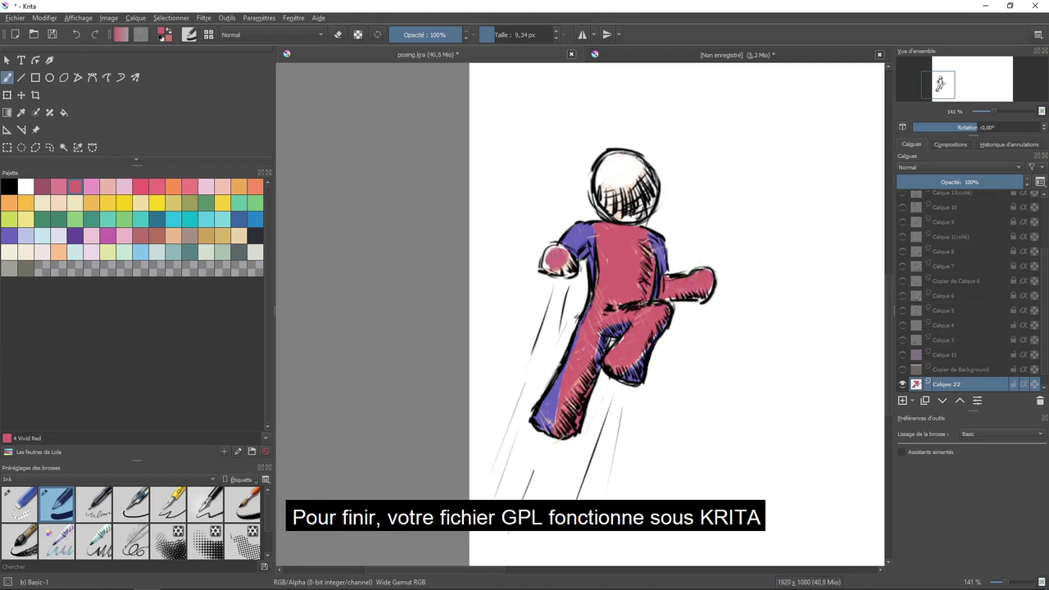
pyautogui.moveTo(542, 266); pyautogui.dragTo(575, 247)
pyautogui.moveTo(598, 164)
pyautogui.mouseDown()
pyautogui.moveTo(643, 190)
pyautogui.moveTo(637, 164)
pyautogui.mouseUp()
# Paint orange hair in 23 Orange and add an orange sample numbered 23
pyautogui.click(9, 202)
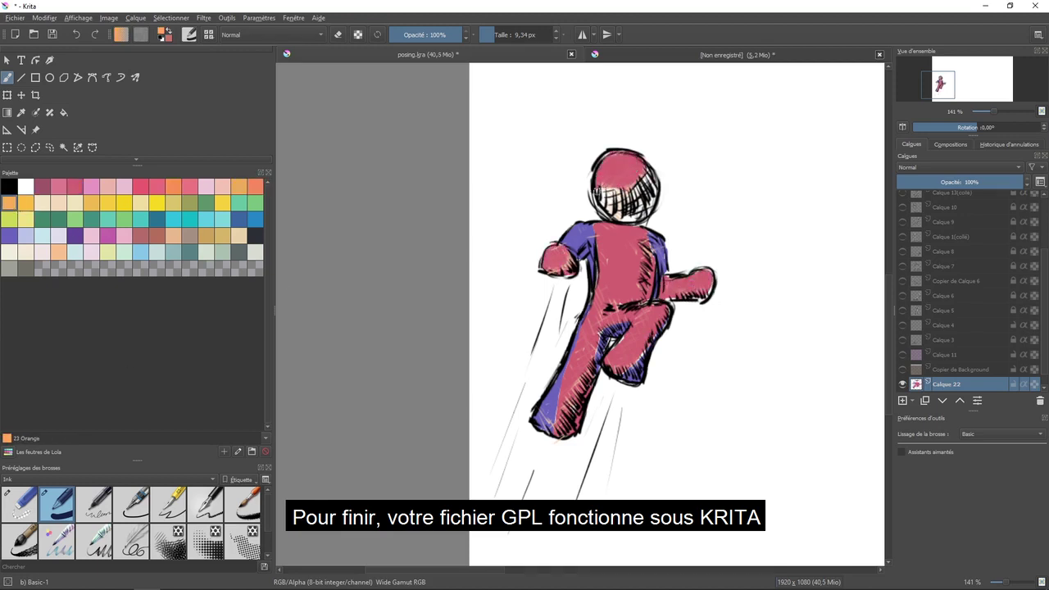
pyautogui.moveTo(594, 192); pyautogui.dragTo(643, 217)
pyautogui.moveTo(631, 174); pyautogui.dragTo(656, 217)
pyautogui.moveTo(720, 148); pyautogui.dragTo(741, 164)
pyautogui.moveTo(775, 141); pyautogui.dragTo(795, 171)
pyautogui.moveTo(796, 137); pyautogui.dragTo(799, 172)
# Add a 69 Prussian Blue sample numbered 69 and a red sample numbered 4
pyautogui.click(9, 235)
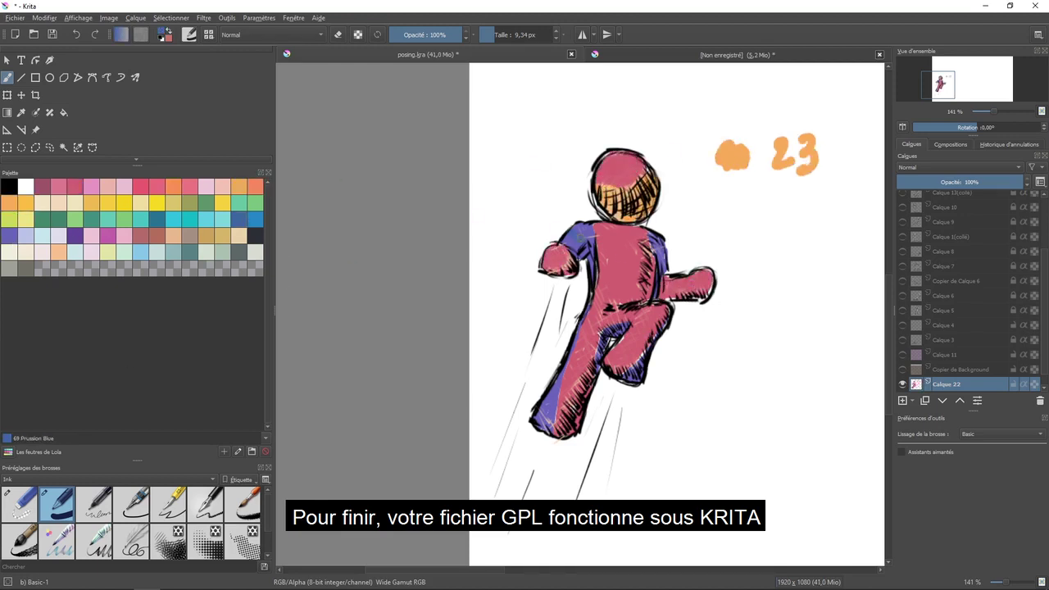
pyautogui.moveTo(723, 196); pyautogui.dragTo(745, 205)
pyautogui.moveTo(780, 197)
pyautogui.mouseDown()
pyautogui.moveTo(794, 190)
pyautogui.moveTo(778, 218)
pyautogui.mouseUp()
pyautogui.moveTo(811, 195); pyautogui.dragTo(799, 222)
pyautogui.click(75, 186)
pyautogui.moveTo(719, 242); pyautogui.dragTo(741, 244)
pyautogui.moveTo(780, 233)
pyautogui.mouseDown()
pyautogui.moveTo(772, 252)
pyautogui.moveTo(784, 266)
pyautogui.mouseUp()
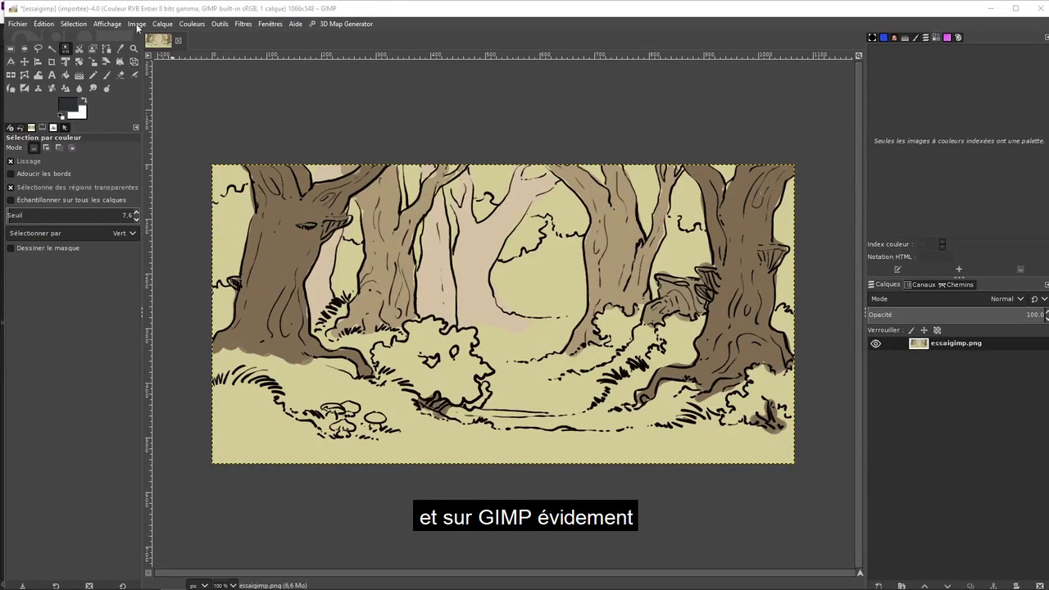
# Convert the forest image to indexed colours using the Les feutres de Lola palette
pyautogui.click(136, 24)
pyautogui.moveTo(205, 59)
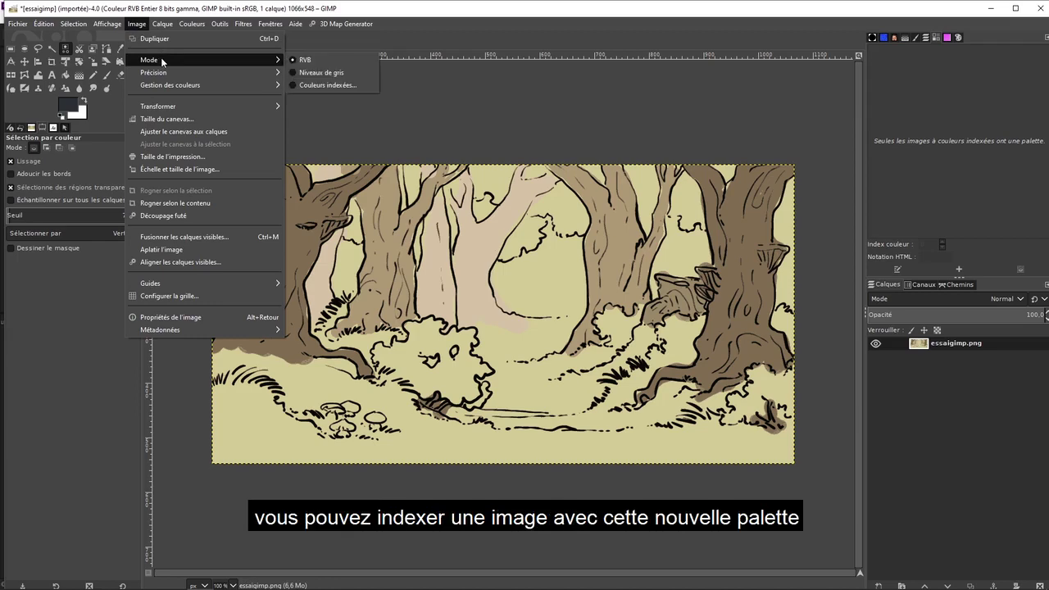
pyautogui.click(295, 85)
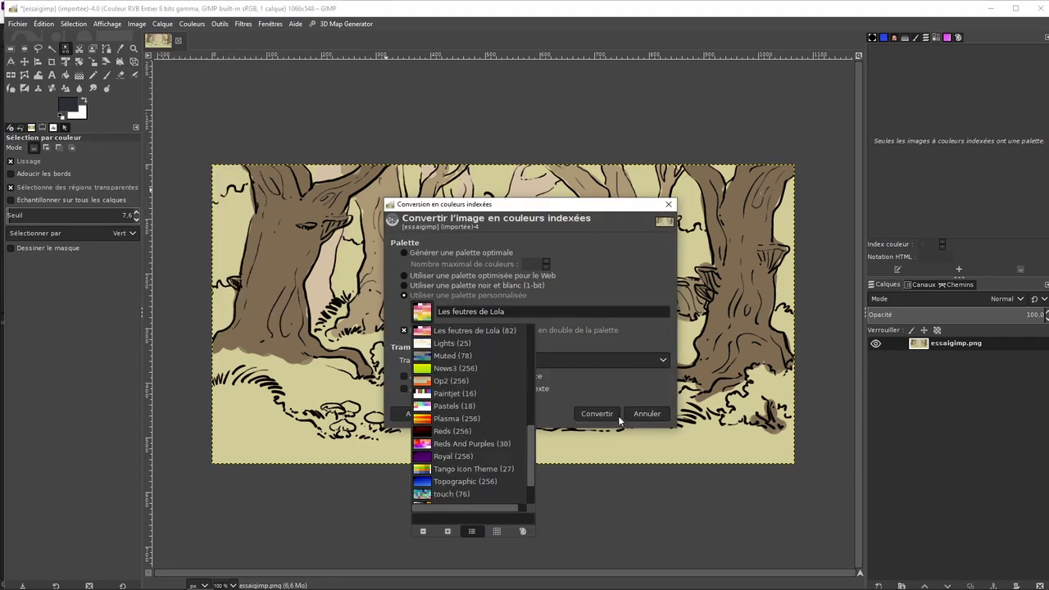
pyautogui.click(569, 395)
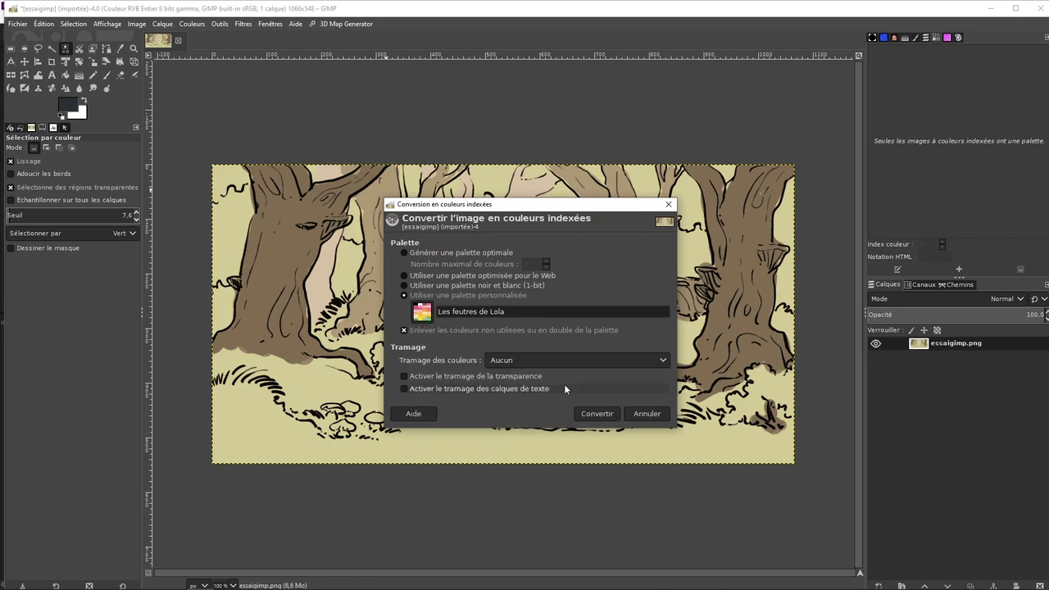
pyautogui.click(595, 413)
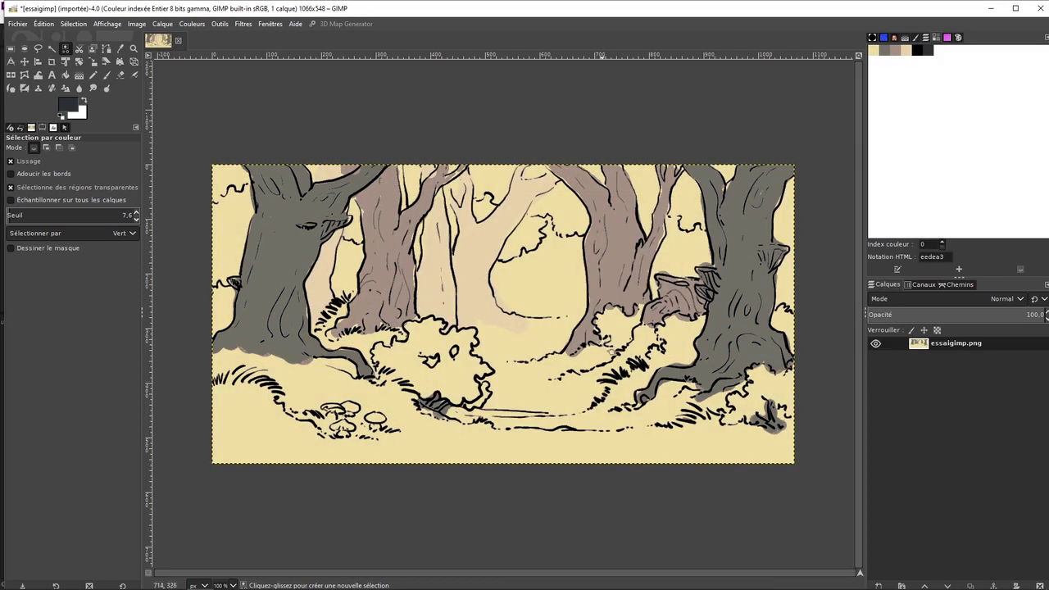